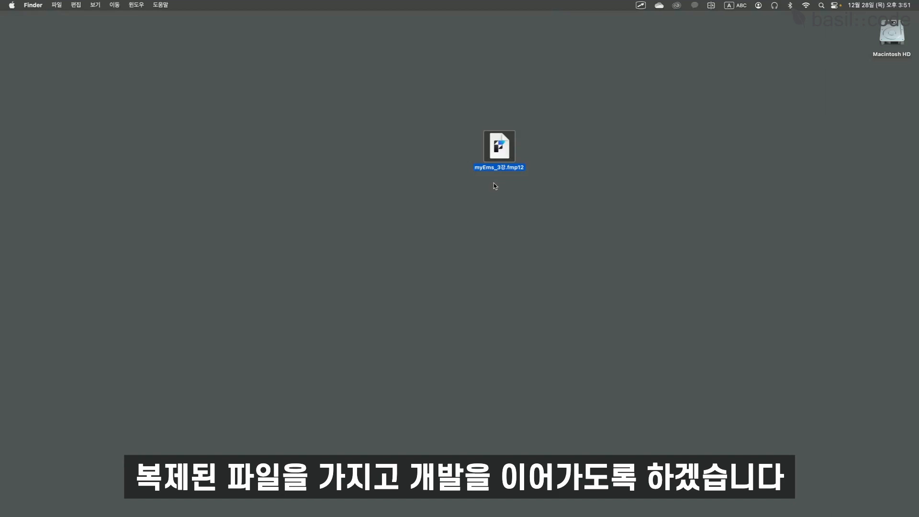
Open myEms_3강.fmp12 and arrange its window beside the narrowed 2-2_견적상세 preview
{"action": "double_click", "coordinate": [497, 151]}
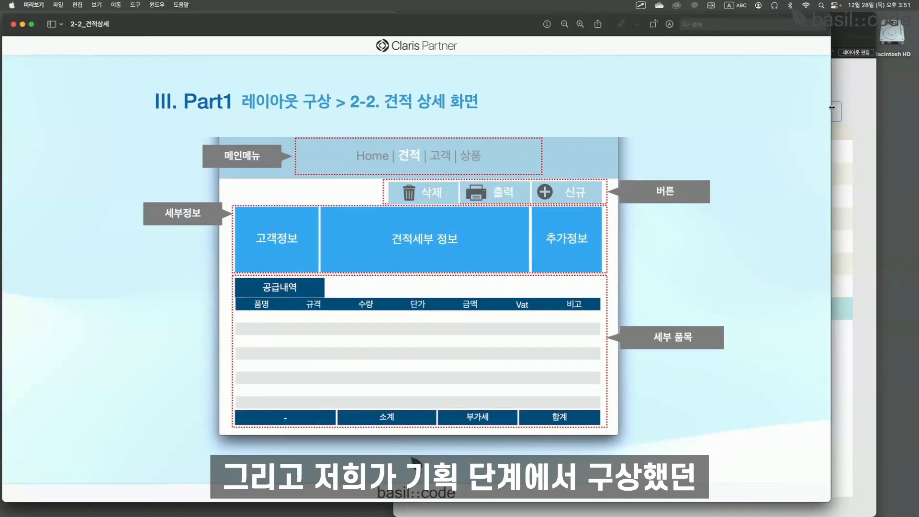
{"action": "left_click_drag", "start_coordinate": [840, 58], "coordinate": [429, 56]}
{"action": "left_click_drag", "start_coordinate": [468, 18], "coordinate": [505, 19]}
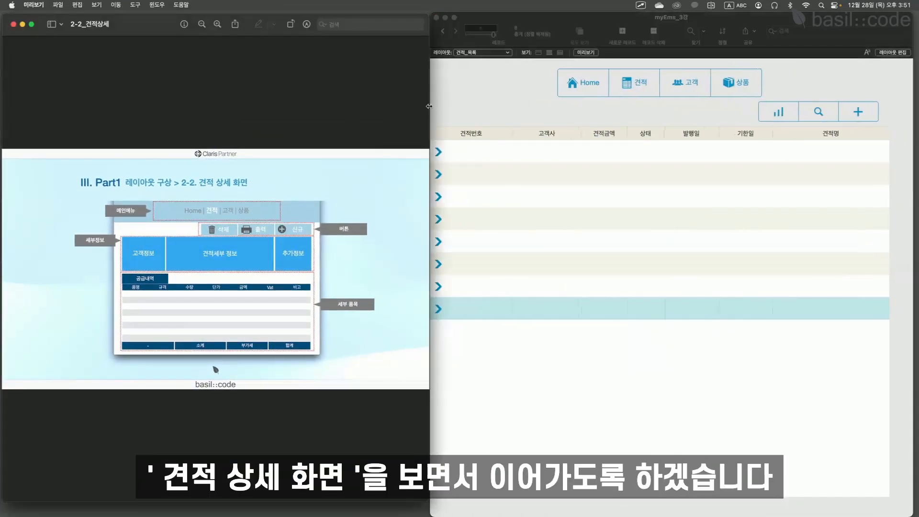
{"action": "left_click_drag", "start_coordinate": [429, 106], "coordinate": [388, 106]}
{"action": "left_click_drag", "start_coordinate": [594, 18], "coordinate": [553, 8]}
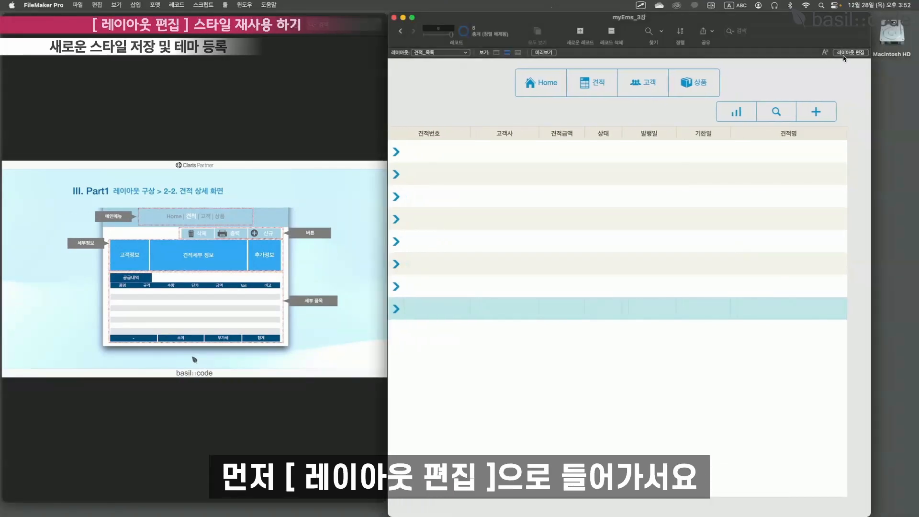
Switch the 견적_목록 layout to editing and inspect which elements its listed objects correspond to
{"action": "left_click", "coordinate": [844, 54]}
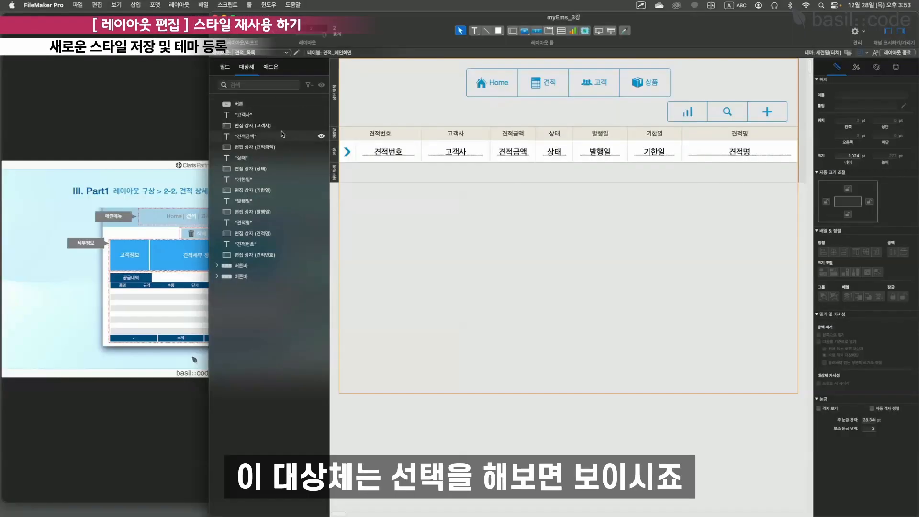
{"action": "left_click", "coordinate": [277, 104]}
{"action": "left_click", "coordinate": [246, 116]}
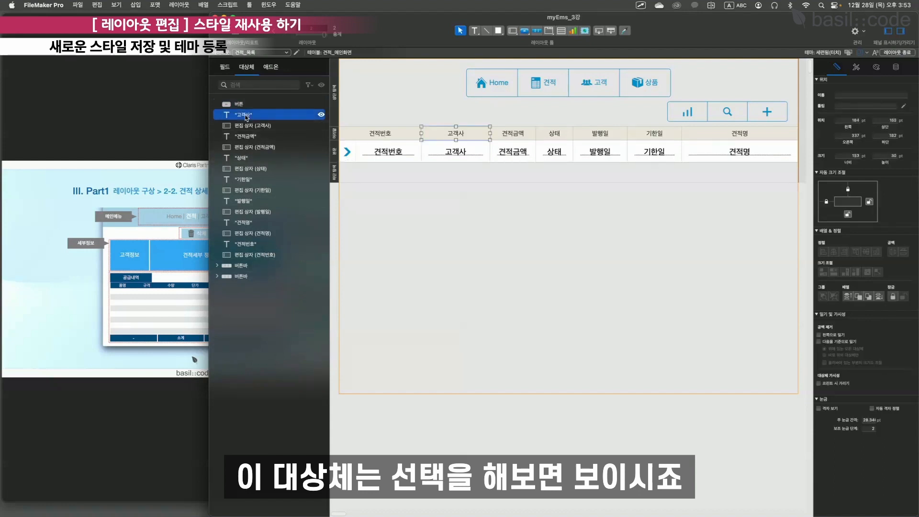
{"action": "left_click", "coordinate": [245, 126]}
{"action": "left_click", "coordinate": [247, 158]}
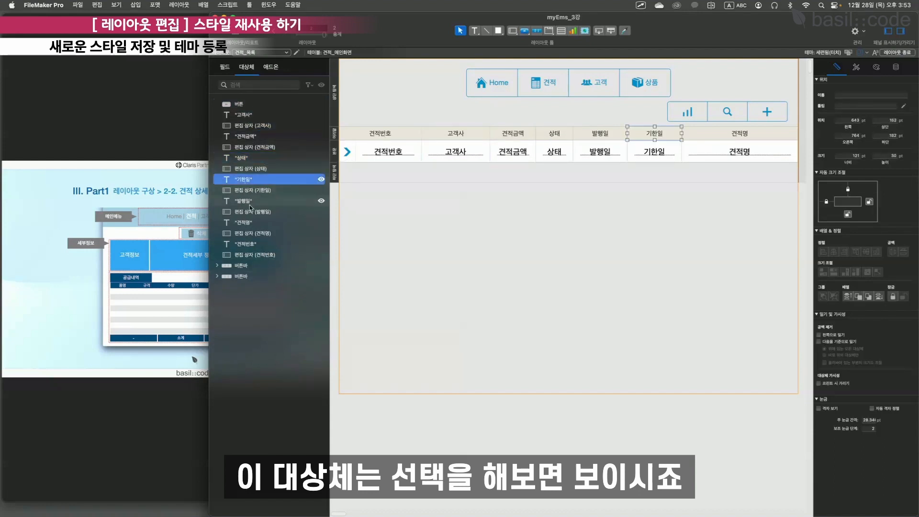
{"action": "left_click_drag", "start_coordinate": [776, 214], "coordinate": [384, 103]}
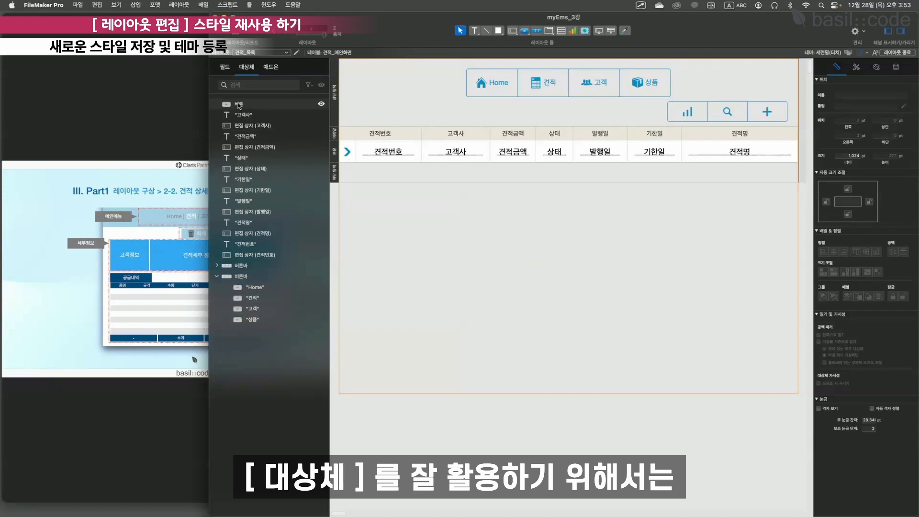
Expand the function button bar in the object list and name the body row's arrow button 이동버튼
{"action": "left_click", "coordinate": [241, 266]}
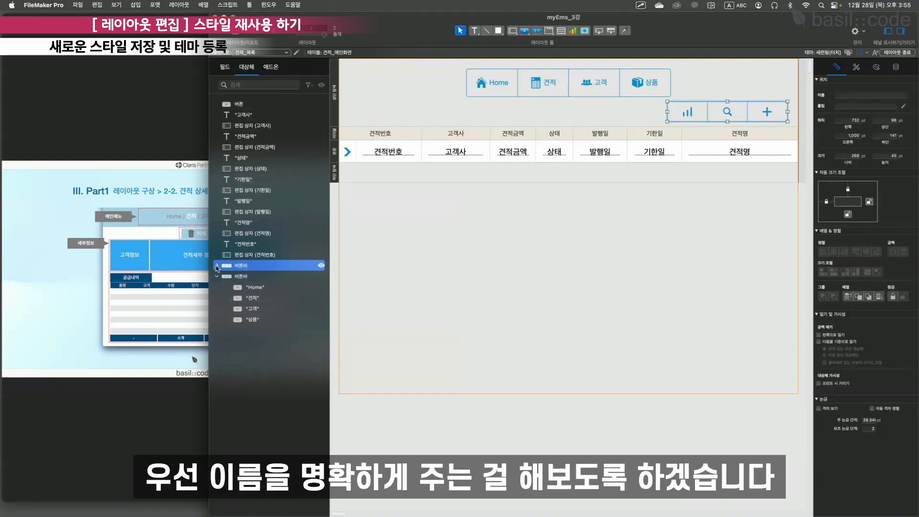
{"action": "double_click", "coordinate": [240, 105]}
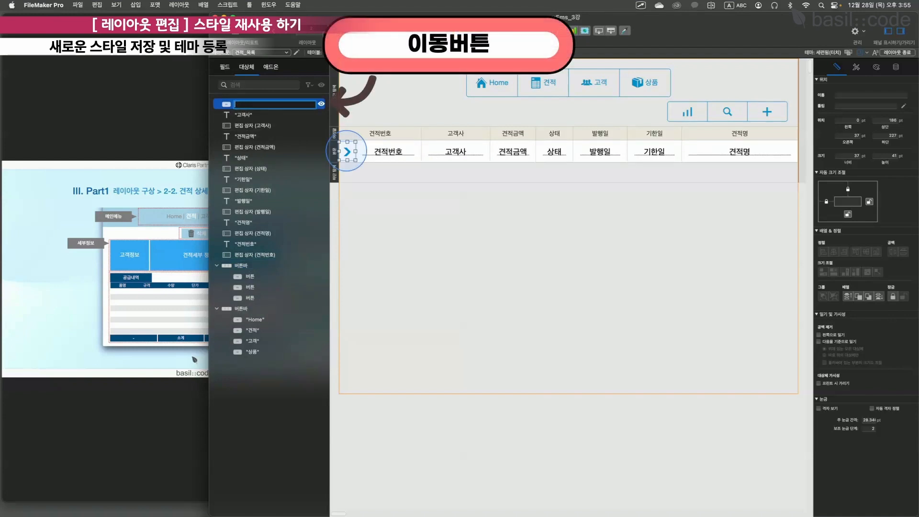
{"action": "type", "text": "이도"}
{"action": "type", "text": "동버튼"}
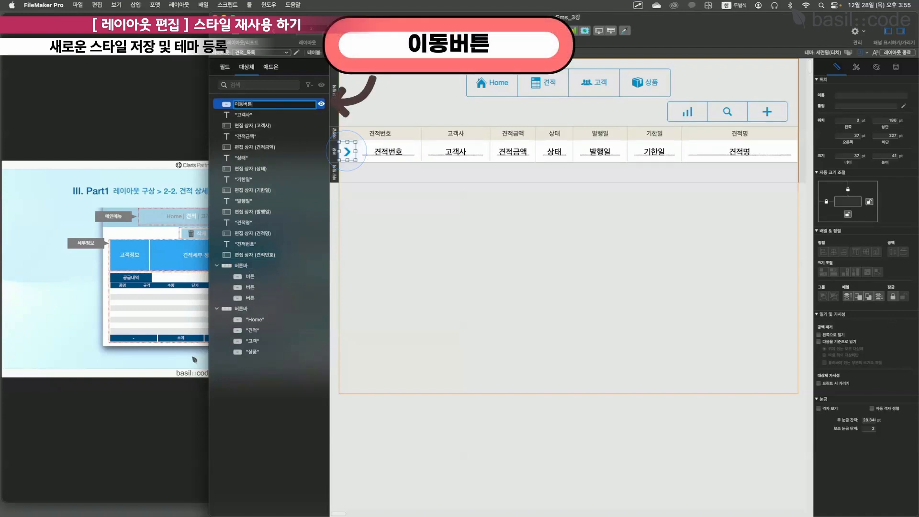
{"action": "key", "text": "Return"}
Name the three-icon button bar 기능버튼 and the Home/견적/고객/상품 button bar 메인메뉴
{"action": "double_click", "coordinate": [242, 265]}
{"action": "type", "text": "기능버튼"}
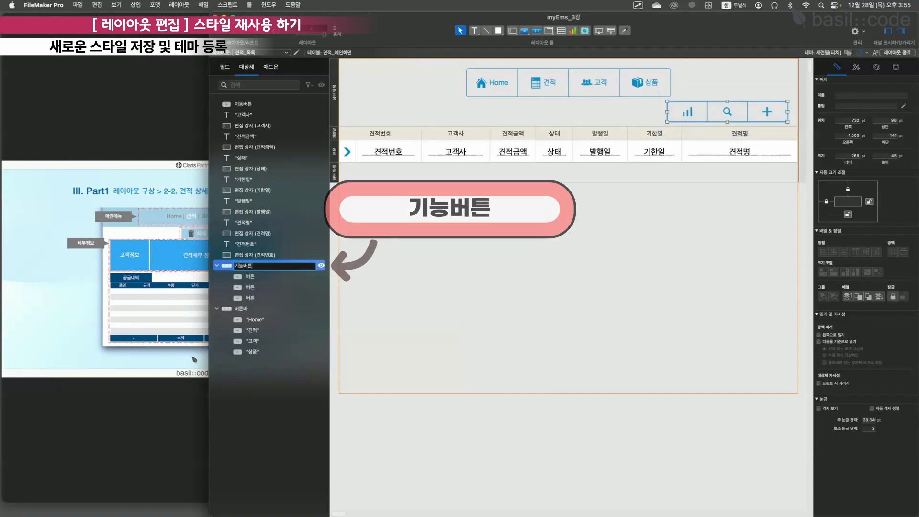
{"action": "key", "text": "Return"}
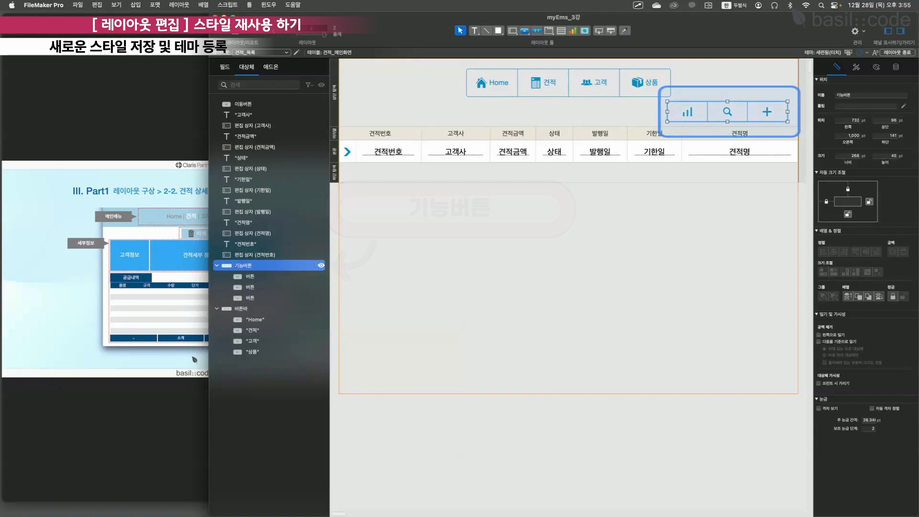
{"action": "double_click", "coordinate": [241, 309]}
{"action": "type", "text": "멩인메뉴"}
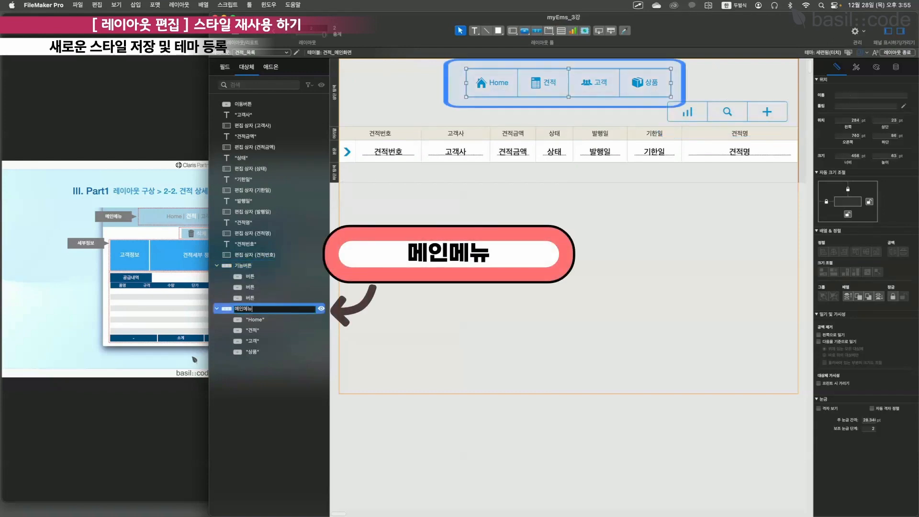
{"action": "key", "text": "Return"}
{"action": "left_click", "coordinate": [431, 356]}
{"action": "key", "text": "Caps_Lock"}
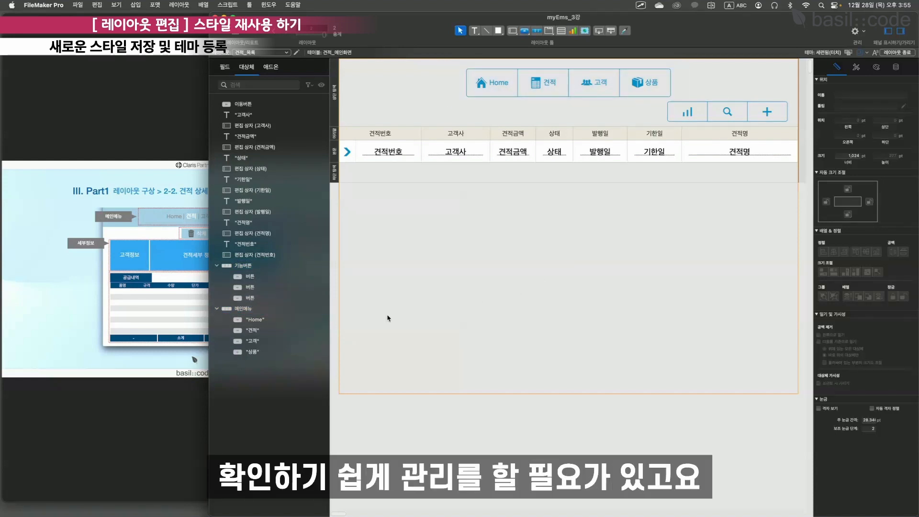
Try the 강조 버튼 1 style on the 이동버튼 button and look at the style's management options
{"action": "left_click", "coordinate": [266, 104]}
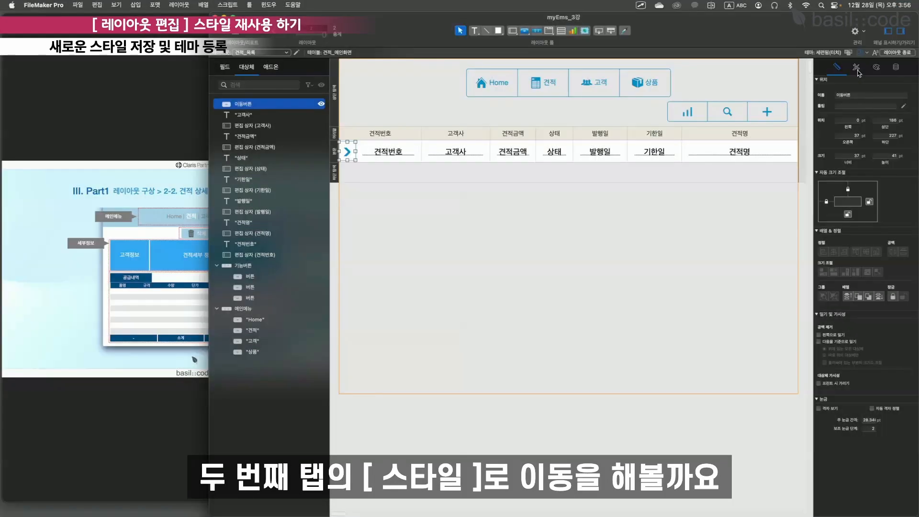
{"action": "left_click", "coordinate": [857, 67]}
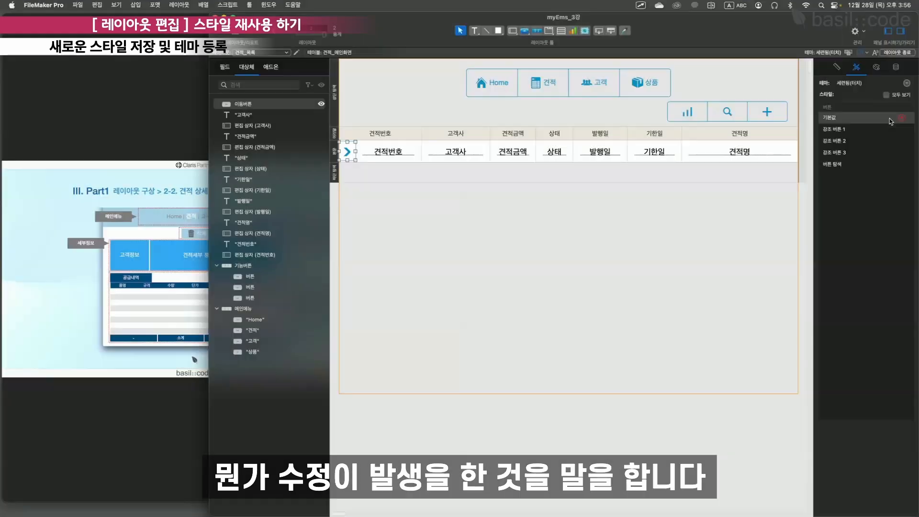
{"action": "left_click", "coordinate": [830, 131]}
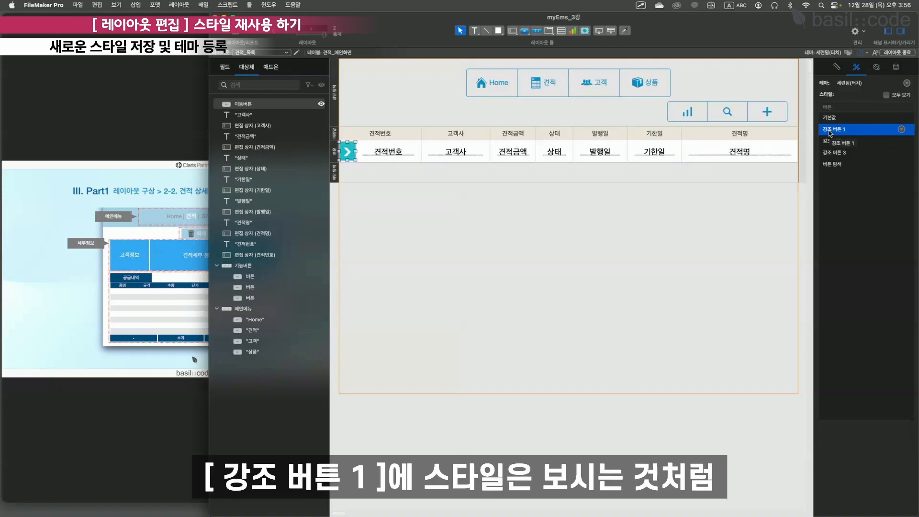
{"action": "left_click", "coordinate": [357, 176]}
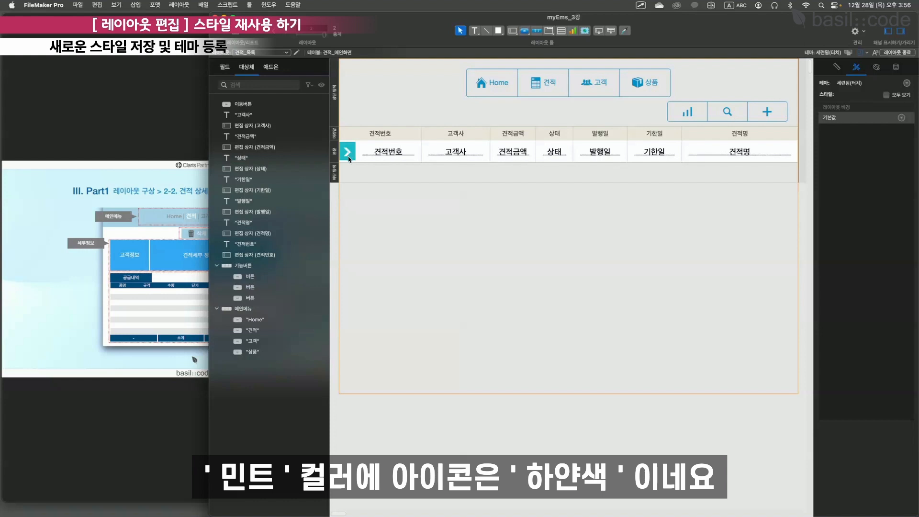
{"action": "left_click", "coordinate": [348, 160]}
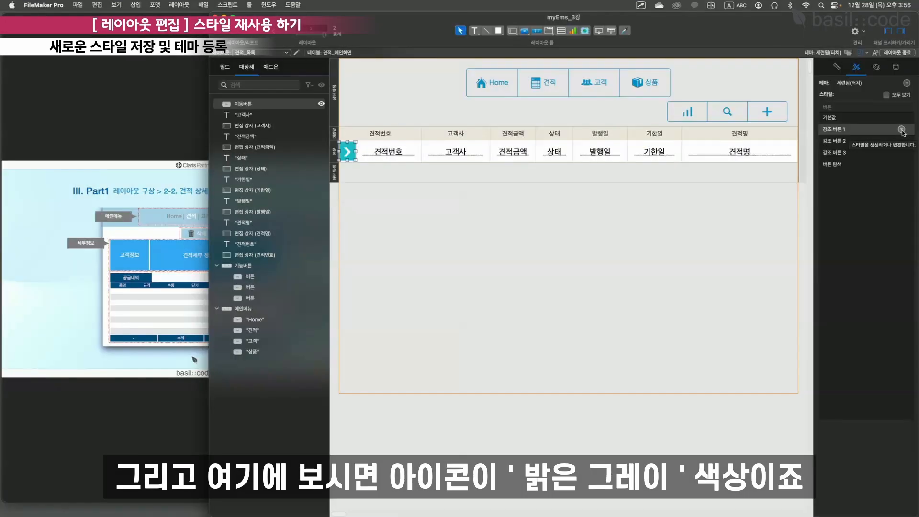
{"action": "left_click", "coordinate": [902, 129]}
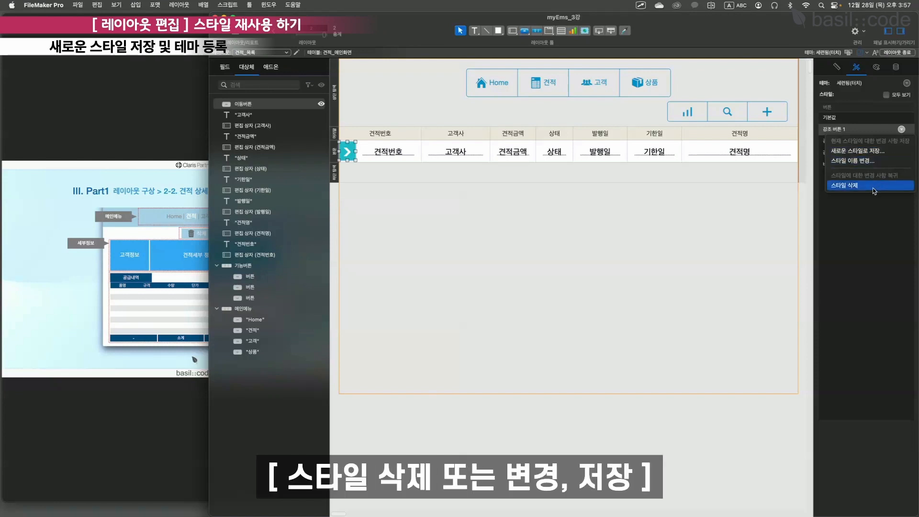
Try a purple fill colour on the 이동버튼 button to modify its 강조 버튼 1 style
{"action": "left_click", "coordinate": [877, 68]}
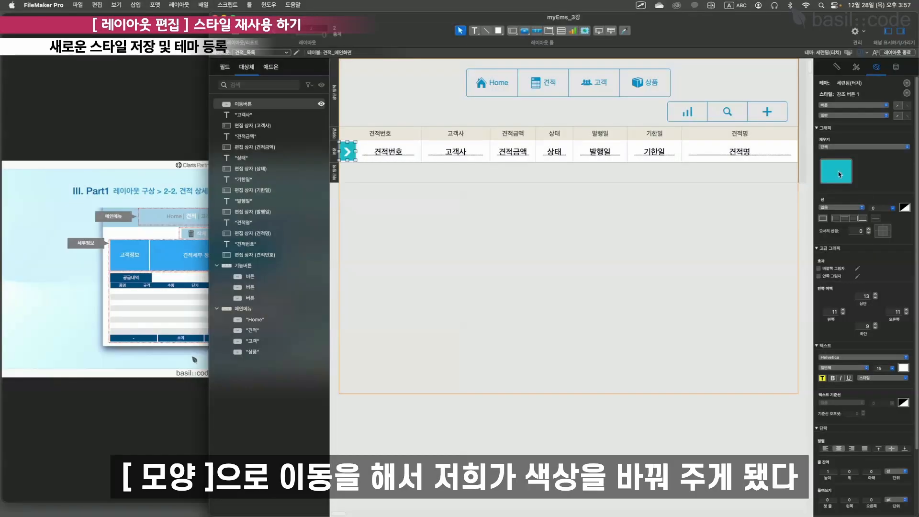
{"action": "left_click", "coordinate": [837, 171]}
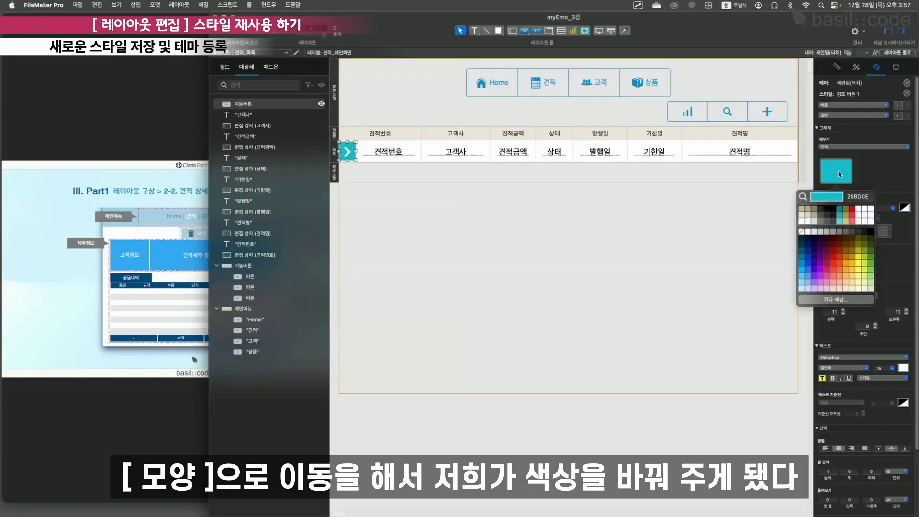
{"action": "left_click", "coordinate": [817, 285]}
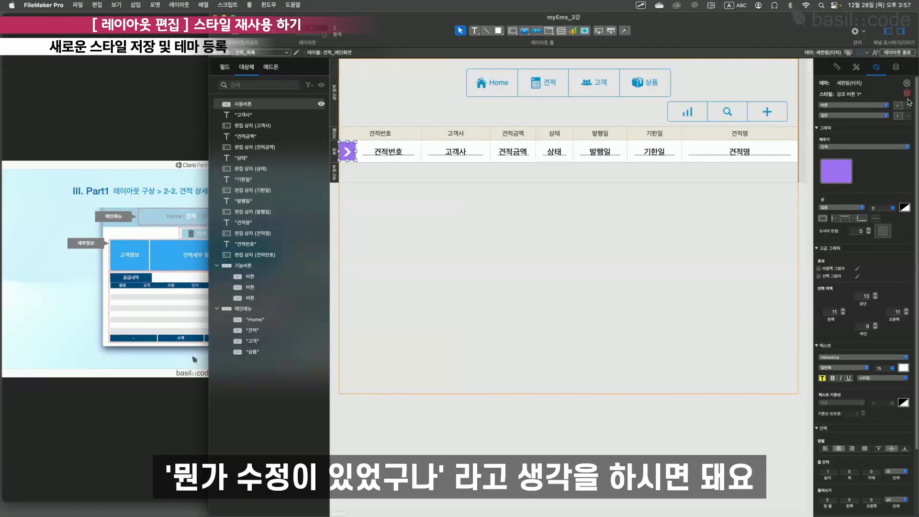
{"action": "left_click", "coordinate": [785, 123]}
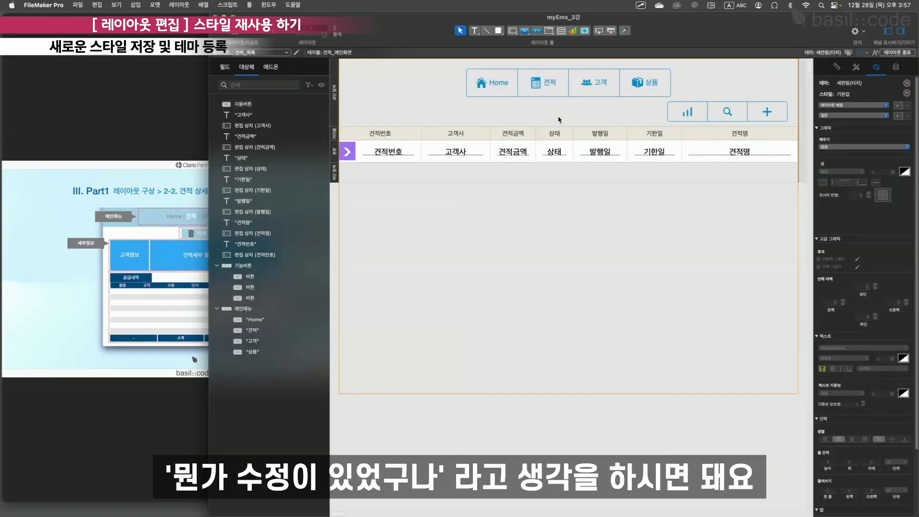
Save the 이동버튼 button's original transparent look with the blue arrow as a new style named my_이동버튼
{"action": "left_click", "coordinate": [348, 153]}
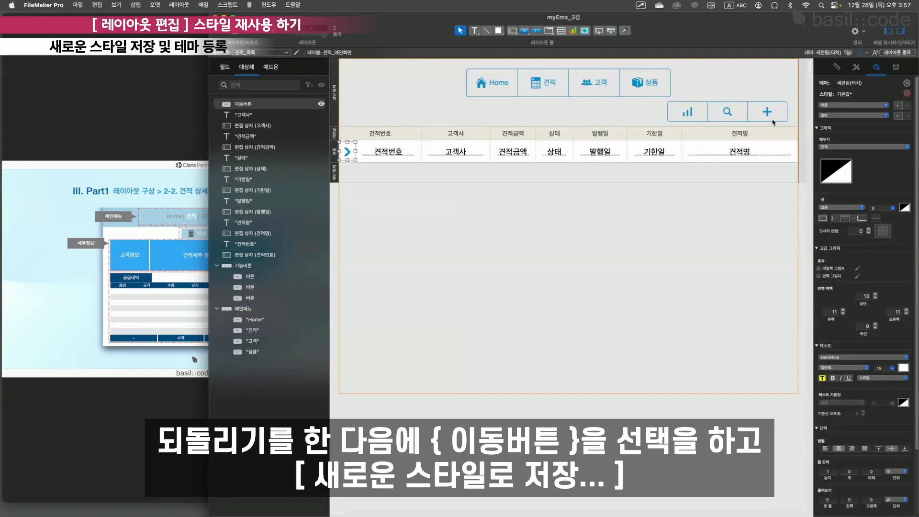
{"action": "left_click", "coordinate": [856, 67]}
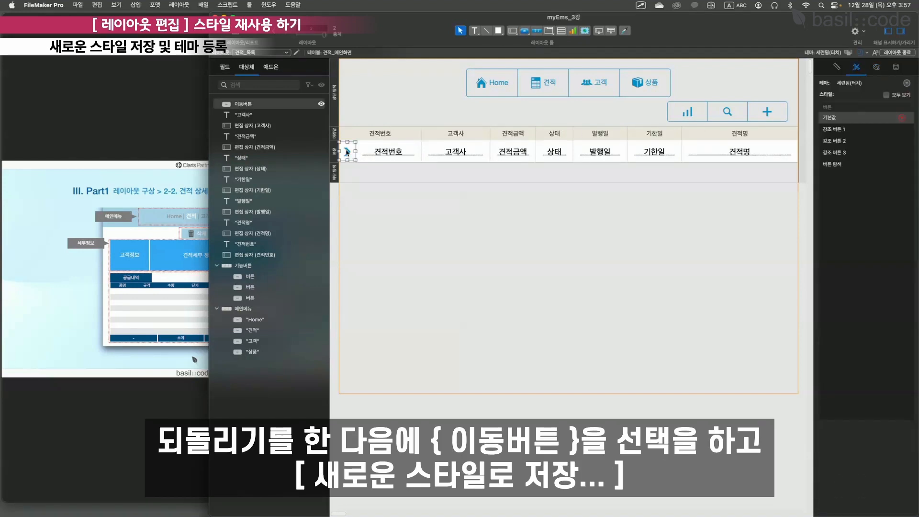
{"action": "left_click", "coordinate": [902, 118]}
{"action": "left_click", "coordinate": [884, 139]}
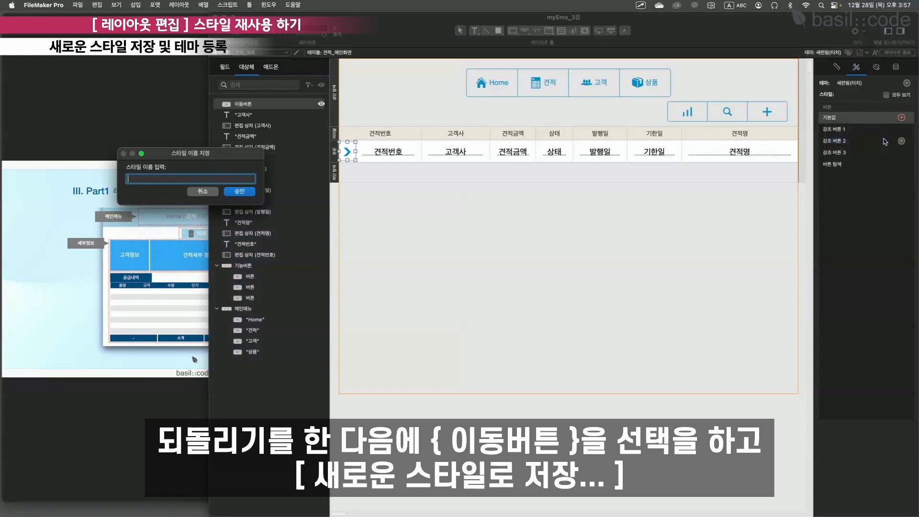
{"action": "type", "text": "my"}
{"action": "type", "text": "_"}
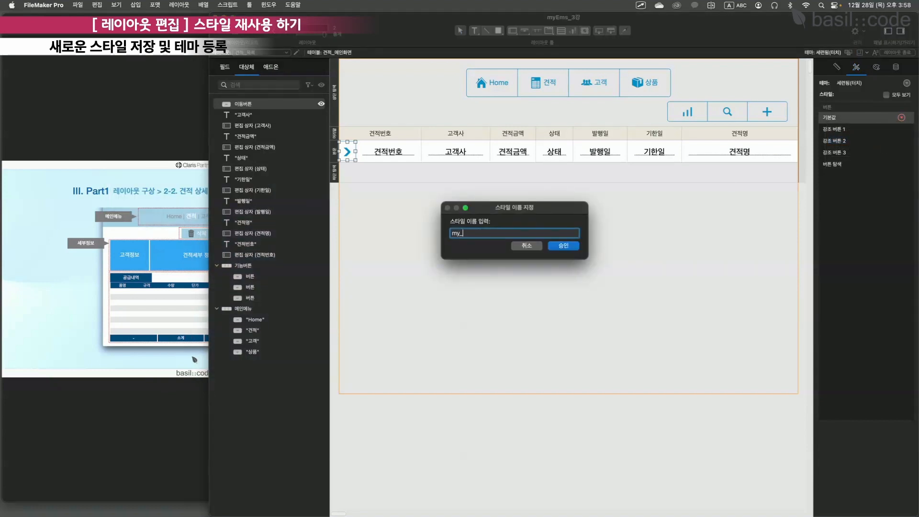
{"action": "key", "text": "ctrl+space"}
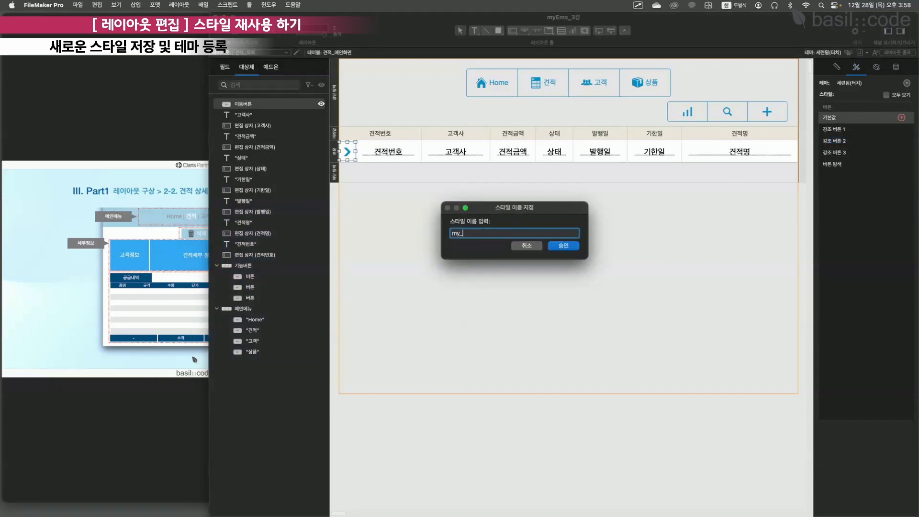
{"action": "type", "text": "이동버튼"}
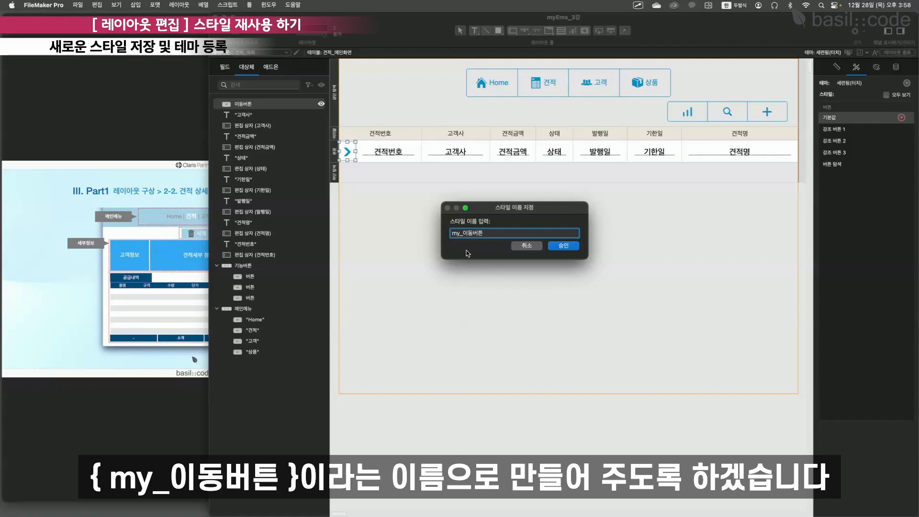
{"action": "left_click", "coordinate": [563, 246]}
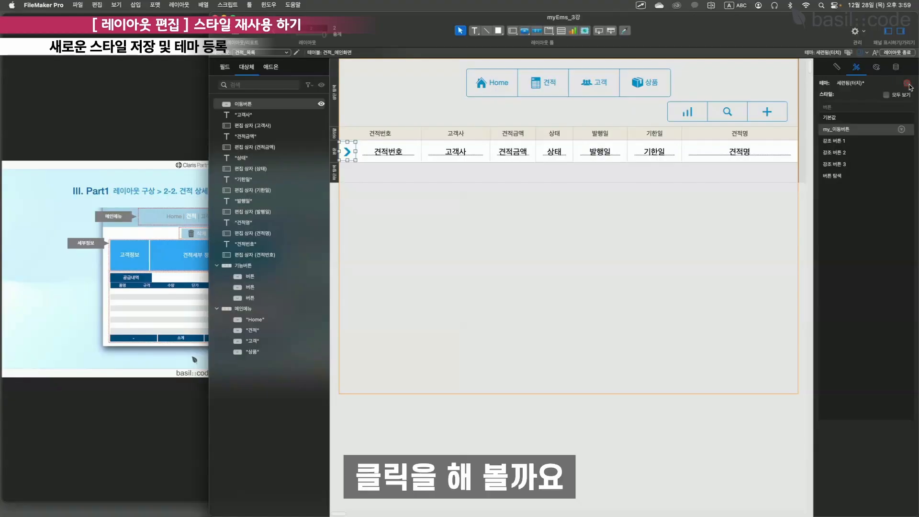
Save the modified 세련됨(터치) theme as a new theme named myApp
{"action": "left_click", "coordinate": [906, 82]}
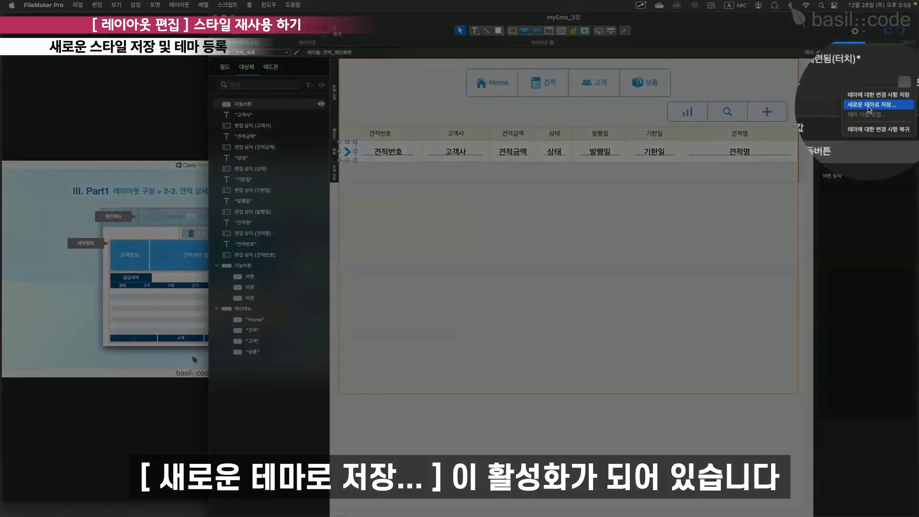
{"action": "left_click", "coordinate": [869, 105]}
{"action": "type", "text": "myApp"}
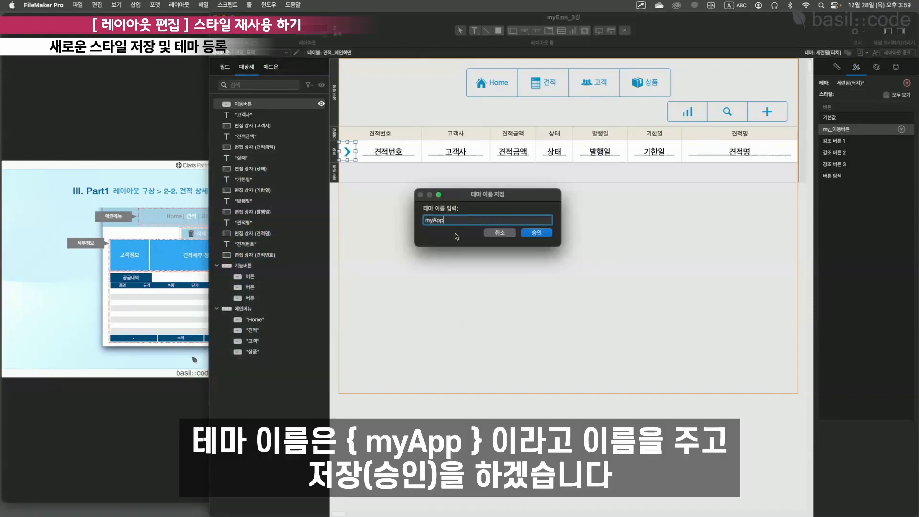
{"action": "left_click", "coordinate": [538, 233]}
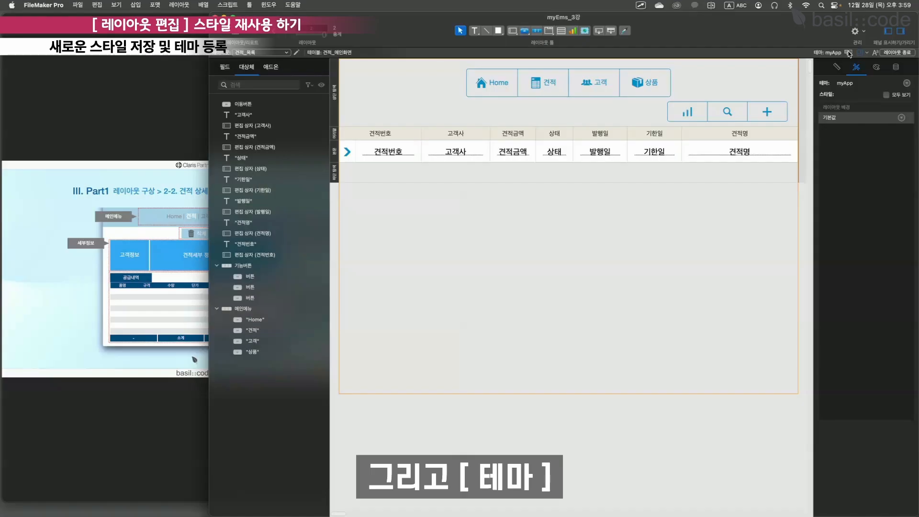
Try reapplying the myApp theme to the 견적_목록 layout, look at the effect on the objects, and undo the theme change
{"action": "left_click", "coordinate": [848, 53]}
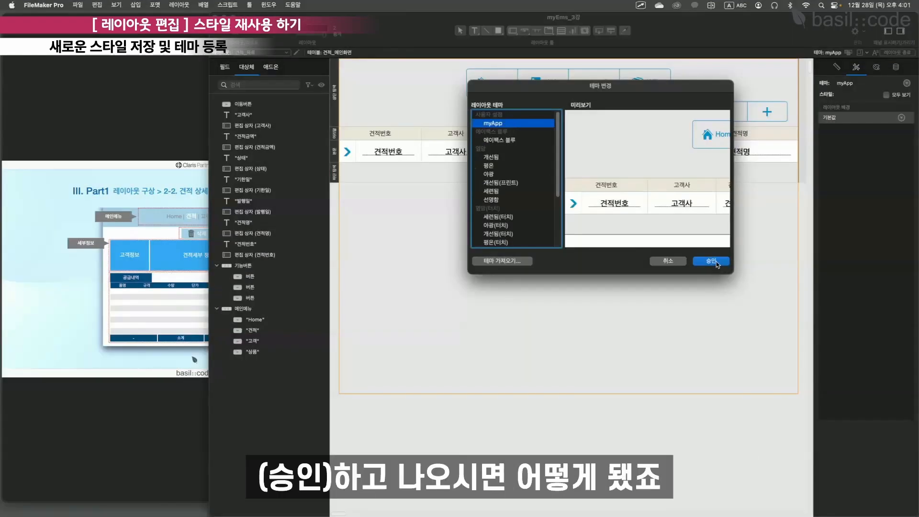
{"action": "left_click", "coordinate": [714, 260]}
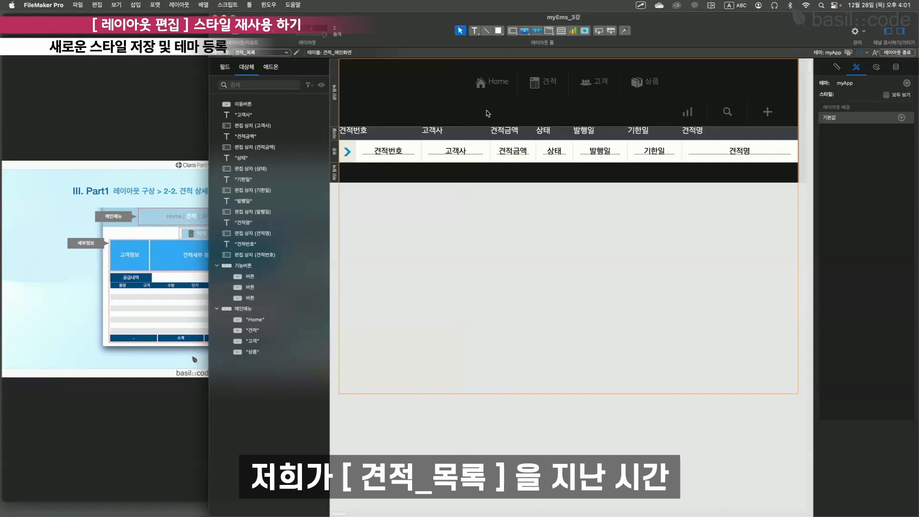
{"action": "left_click_drag", "start_coordinate": [793, 222], "coordinate": [331, 52]}
{"action": "left_click", "coordinate": [700, 235]}
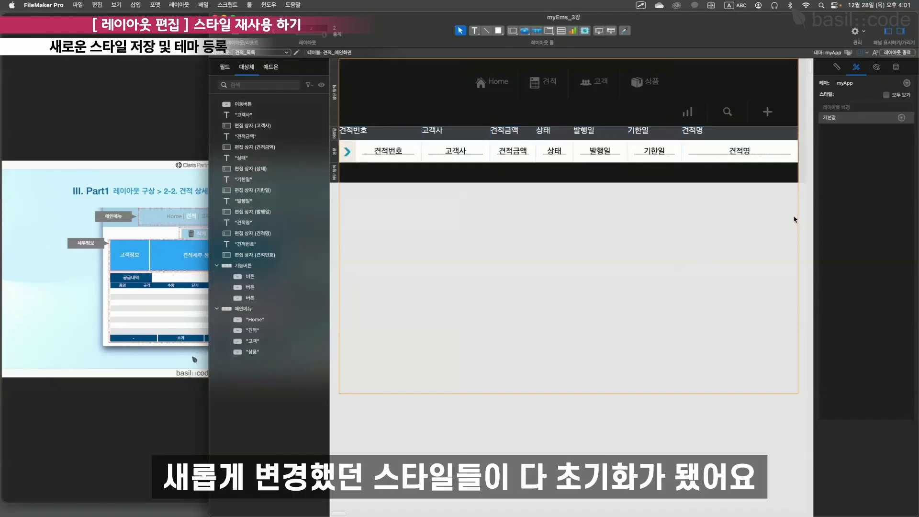
{"action": "left_click_drag", "start_coordinate": [794, 218], "coordinate": [359, 55]}
{"action": "left_click", "coordinate": [449, 101]}
{"action": "left_click", "coordinate": [496, 88]}
{"action": "left_click", "coordinate": [667, 262]}
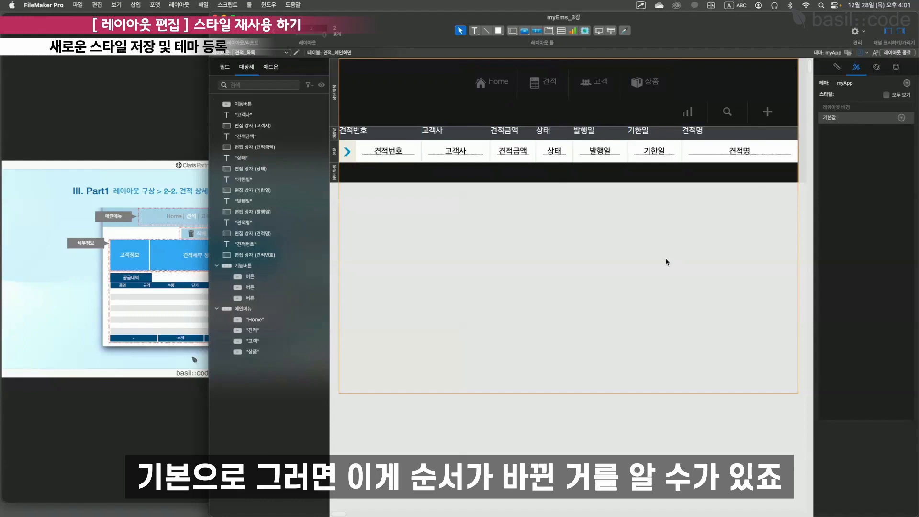
{"action": "key", "text": "ctrl+z"}
{"action": "key", "text": "ctrl+z"}
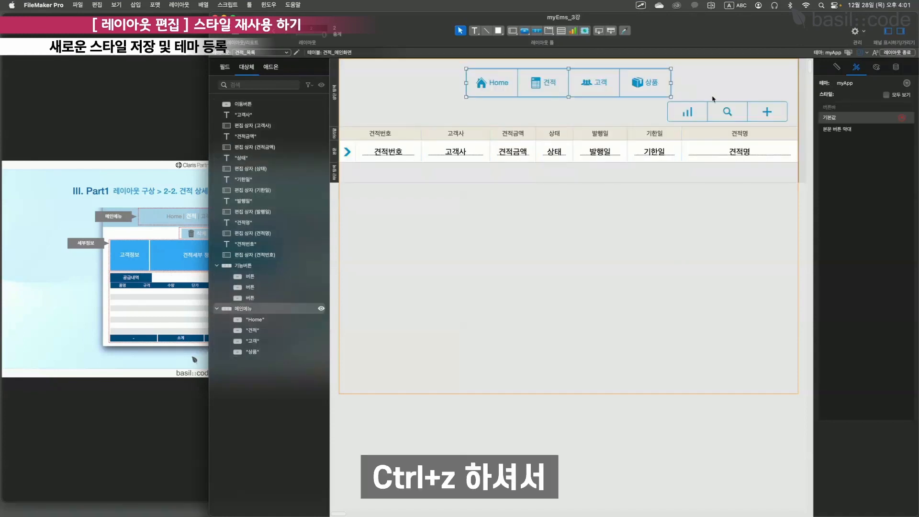
Save the 메인메뉴 button bar's modified 기본값 style as a new style named my_메인메뉴
{"action": "left_click", "coordinate": [663, 92]}
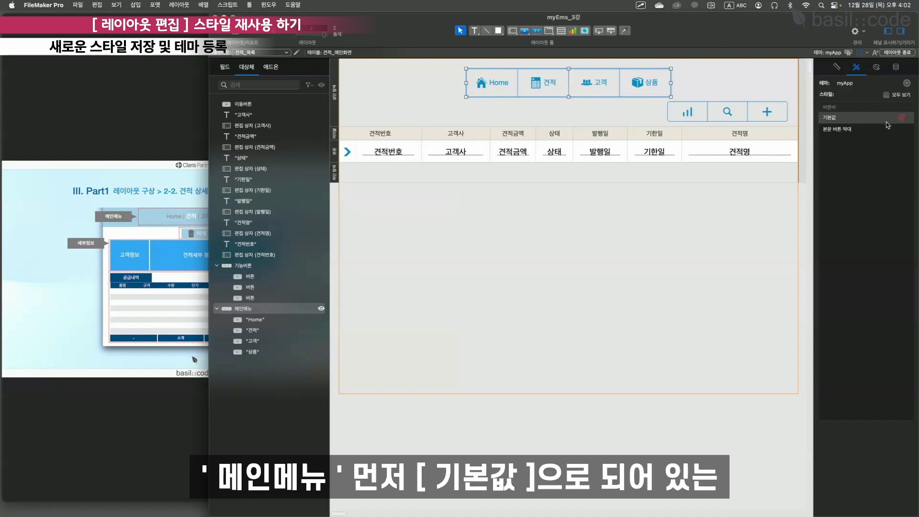
{"action": "left_click", "coordinate": [902, 118]}
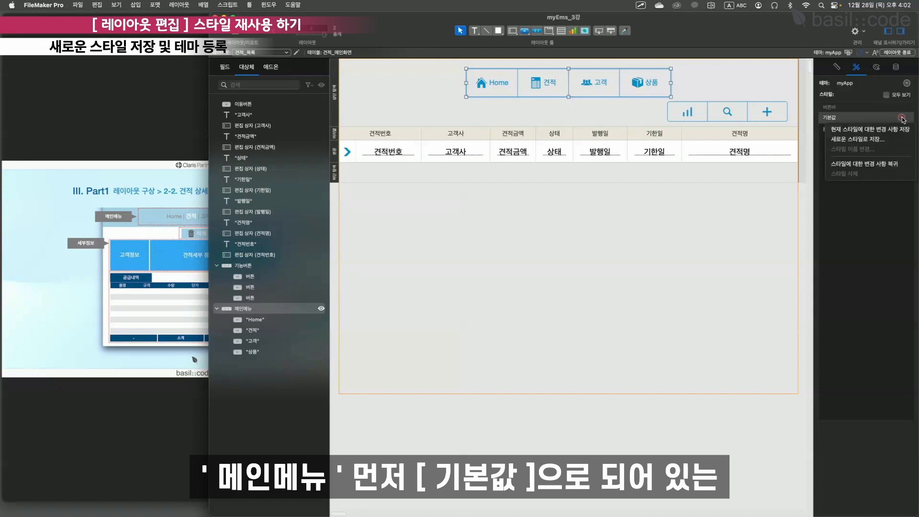
{"action": "left_click", "coordinate": [886, 142]}
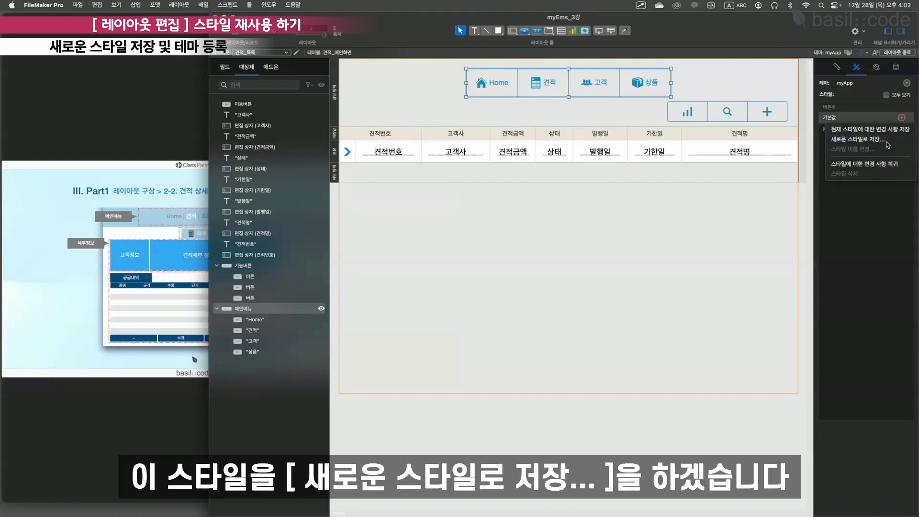
{"action": "left_click_drag", "start_coordinate": [259, 180], "coordinate": [542, 209]}
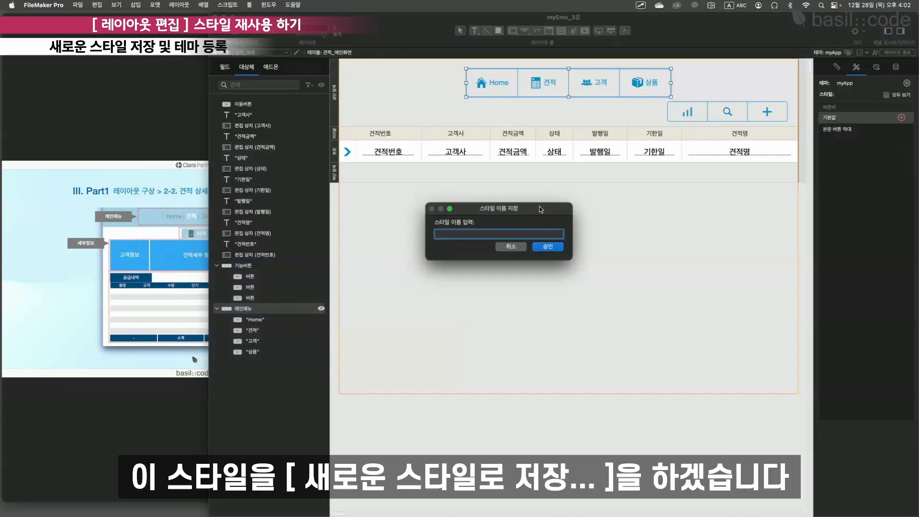
{"action": "type", "text": "my_"}
{"action": "key", "text": "ctrl+space"}
{"action": "type", "text": "메"}
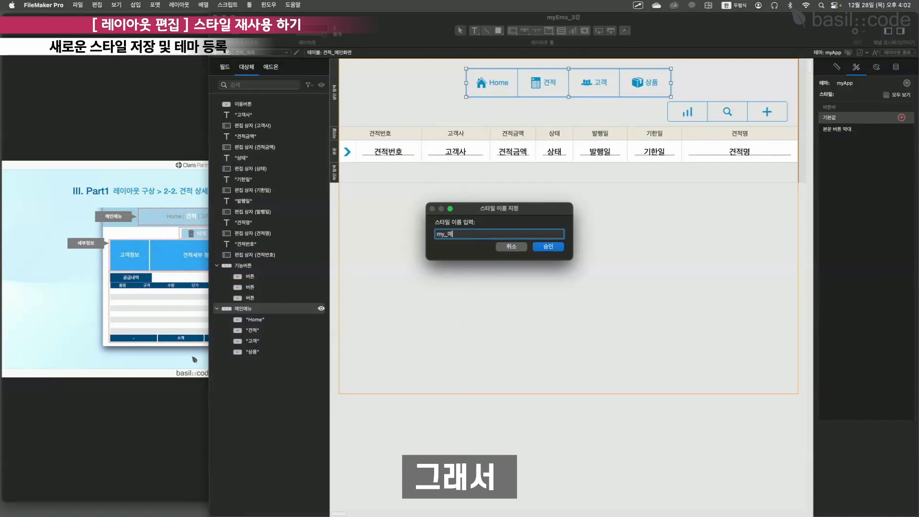
{"action": "type", "text": "인메뉴"}
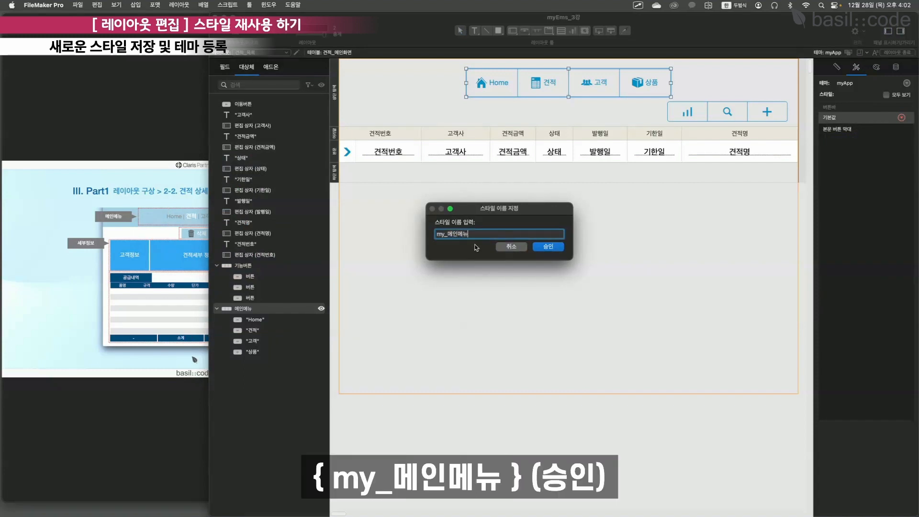
{"action": "left_click", "coordinate": [549, 246]}
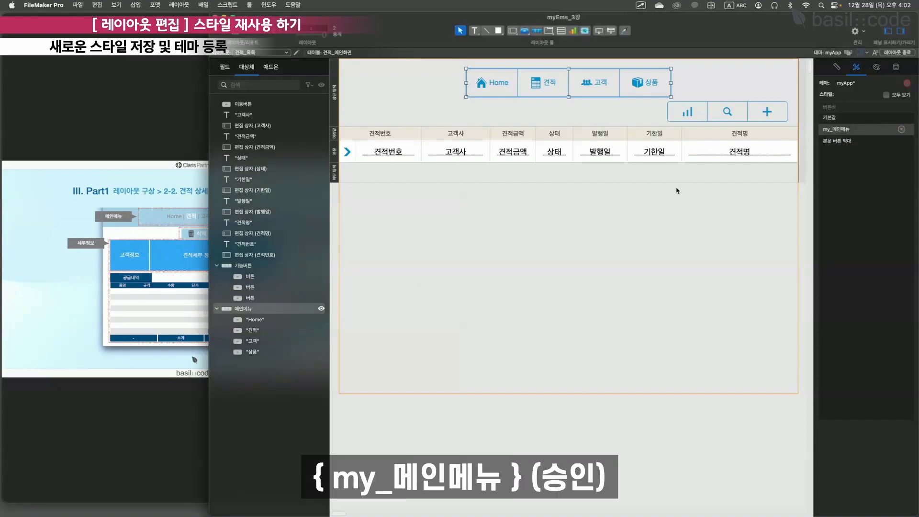
Save the style changes to the myApp theme and check the style of the 메인메뉴 button bar
{"action": "left_click", "coordinate": [907, 84]}
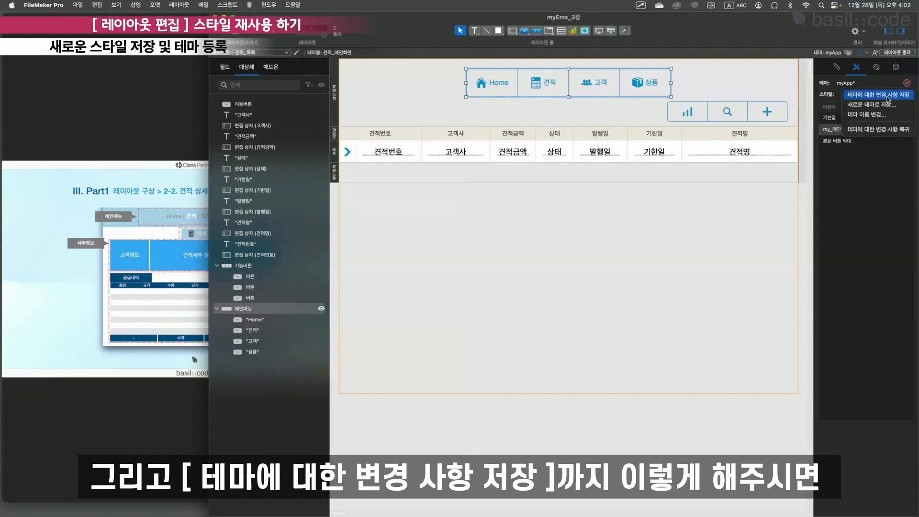
{"action": "left_click", "coordinate": [888, 99]}
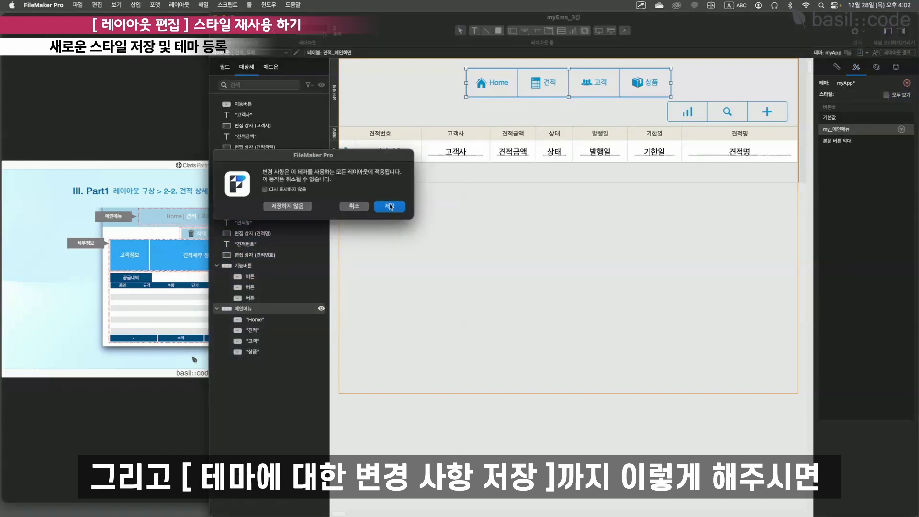
{"action": "left_click", "coordinate": [392, 210]}
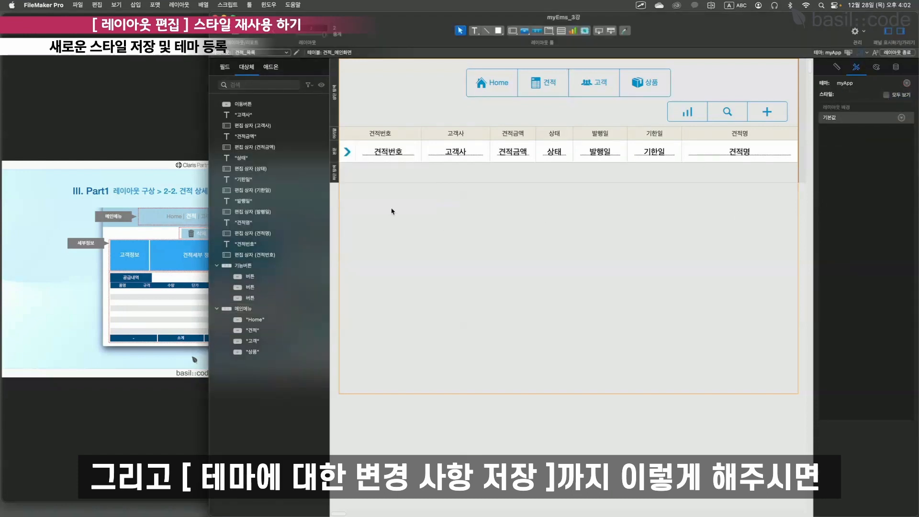
{"action": "left_click", "coordinate": [651, 85]}
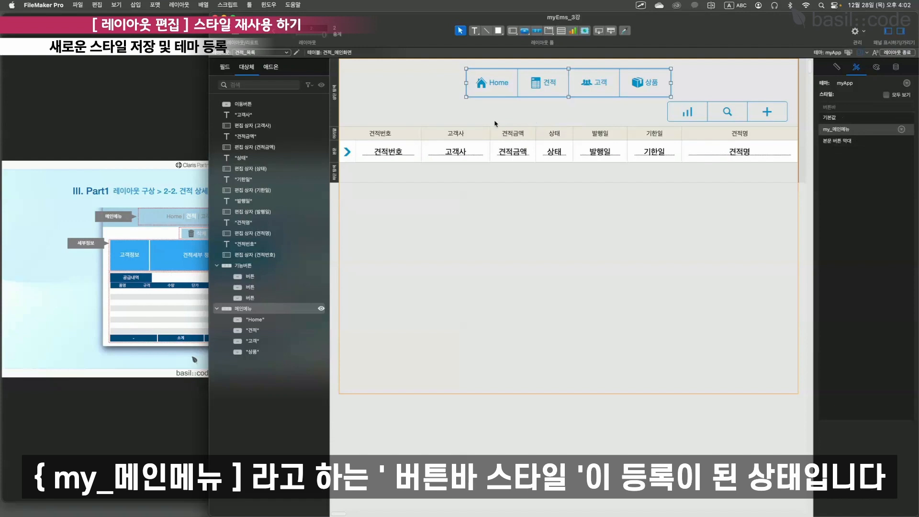
Save the 고객사 header label's modified 머리말 텍스트 style as a new style named my_필드제목_목록
{"action": "left_click", "coordinate": [263, 105]}
{"action": "left_click", "coordinate": [262, 115]}
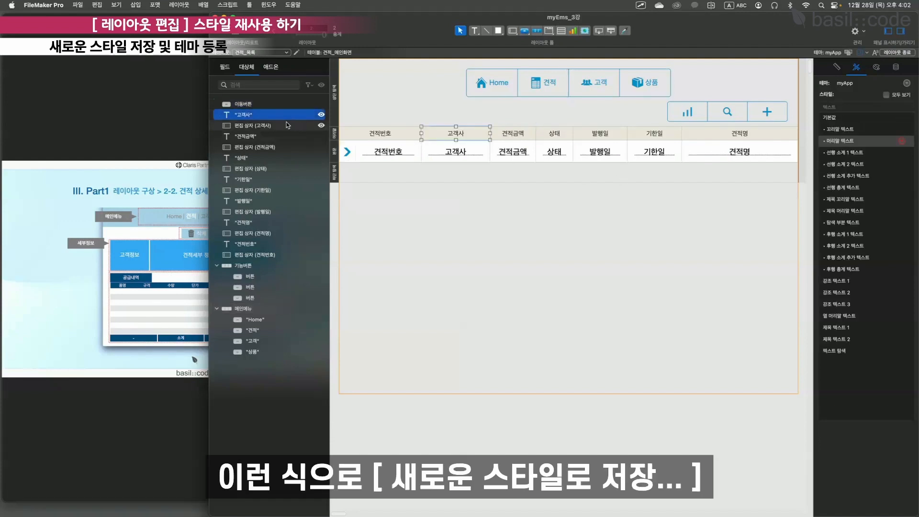
{"action": "left_click", "coordinate": [902, 141]}
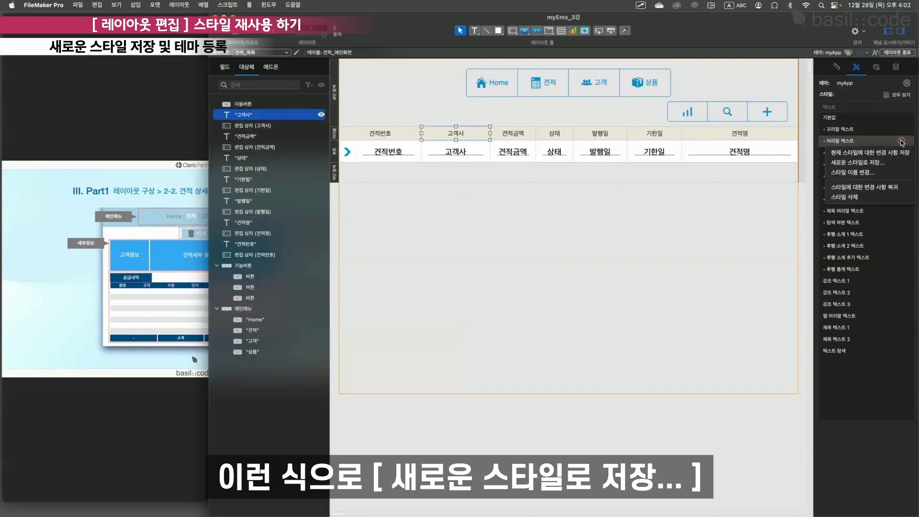
{"action": "left_click", "coordinate": [877, 163]}
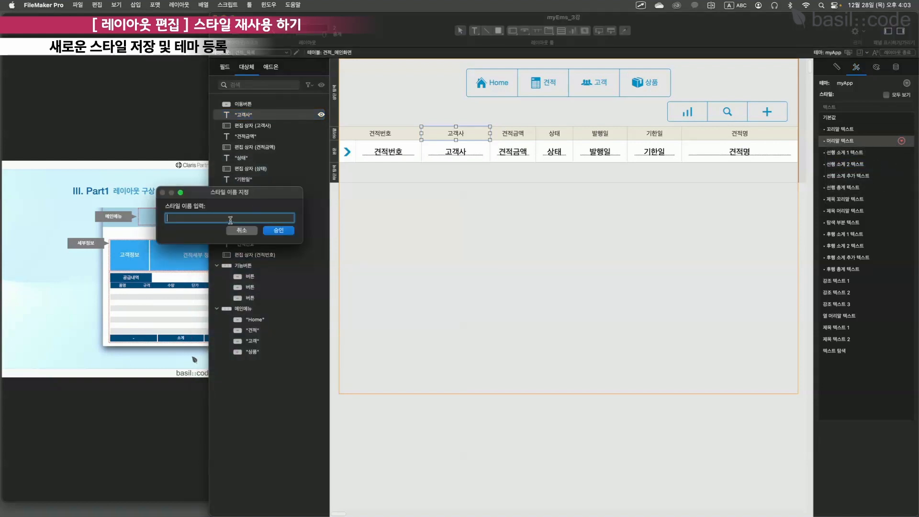
{"action": "left_click_drag", "start_coordinate": [235, 194], "coordinate": [506, 214]}
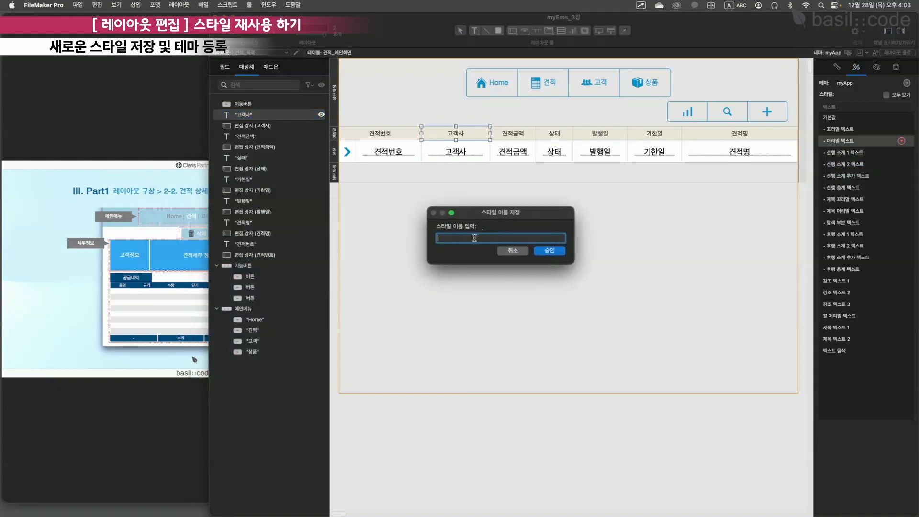
{"action": "type", "text": "my_"}
{"action": "key", "text": "ctrl+space"}
{"action": "type", "text": "필드"}
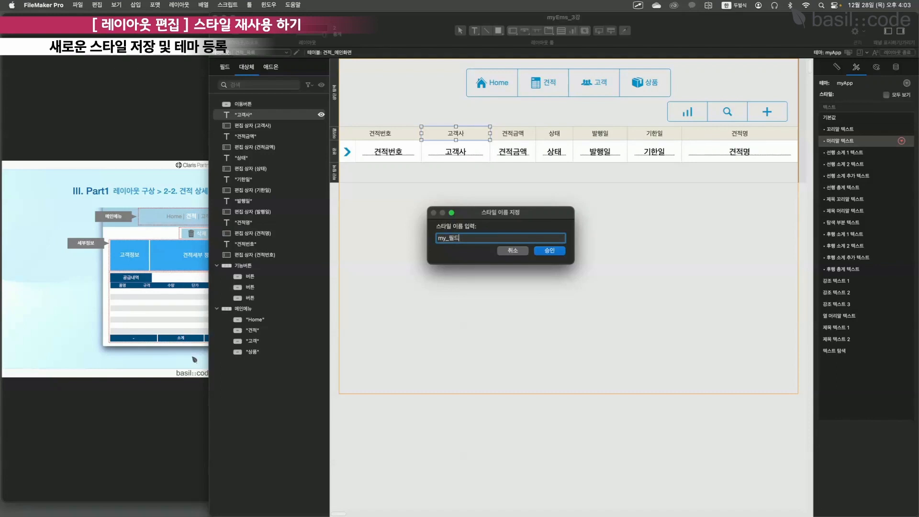
{"action": "type", "text": "제목_목록"}
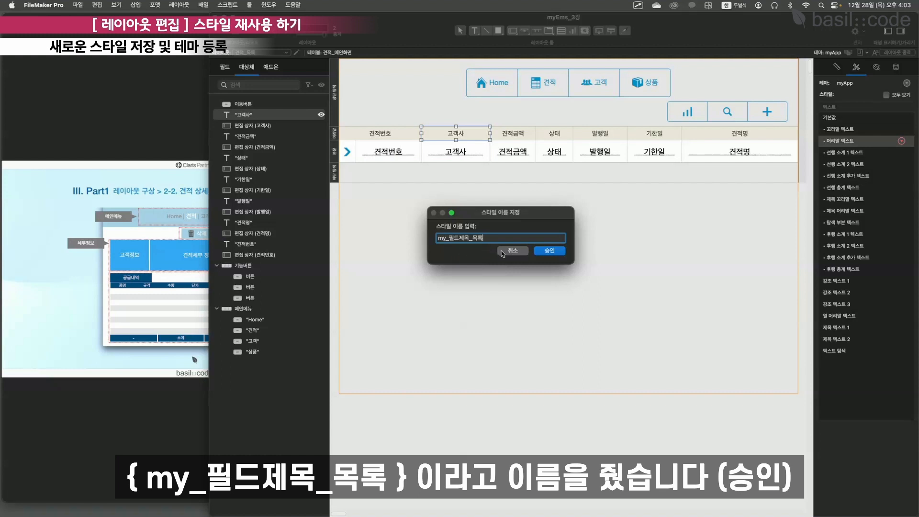
{"action": "left_click", "coordinate": [550, 251]}
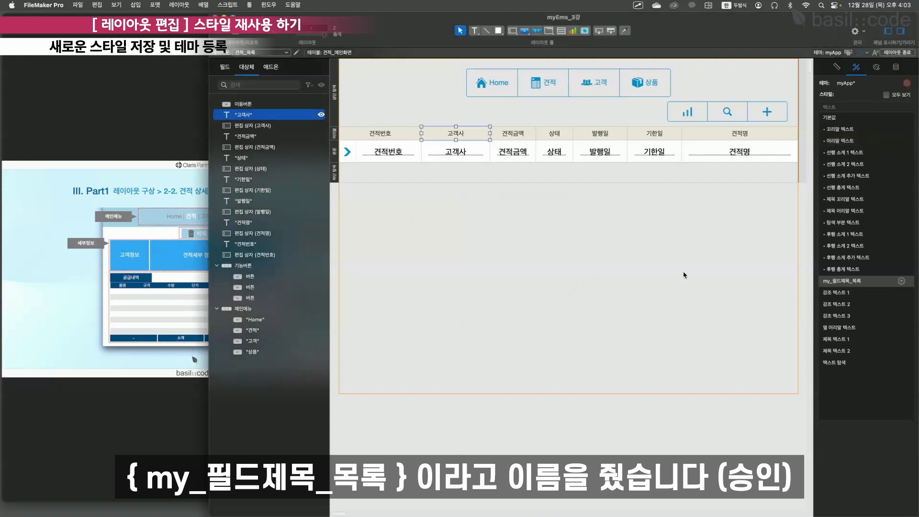
Save the new header label style into the myApp theme for all layouts that use it
{"action": "left_click", "coordinate": [907, 83]}
{"action": "left_click", "coordinate": [888, 96]}
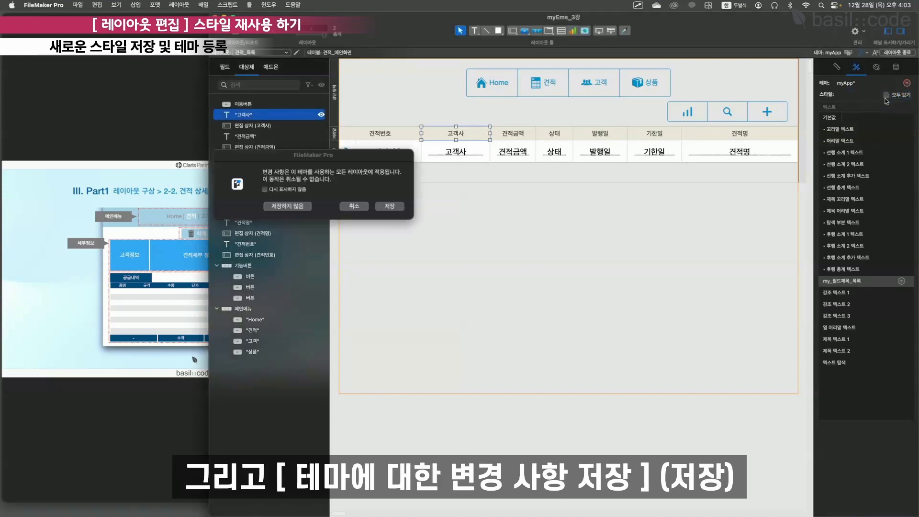
{"action": "key", "text": "Return"}
Apply the my_필드제목_목록 style to all header labels from 견적번호 to 견적명 and check several of them
{"action": "left_click", "coordinate": [761, 138]}
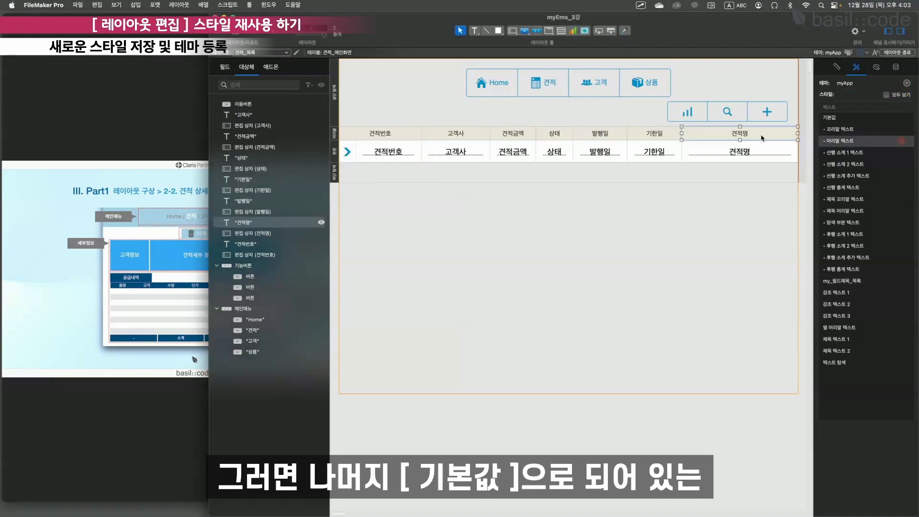
{"action": "left_click", "coordinate": [396, 140]}
{"action": "left_click", "coordinate": [381, 123]}
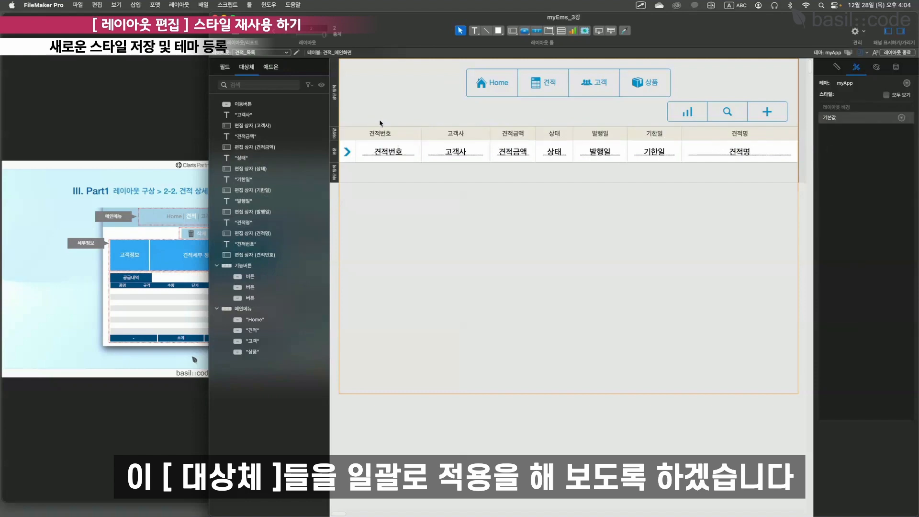
{"action": "left_click_drag", "start_coordinate": [804, 130], "coordinate": [384, 133]}
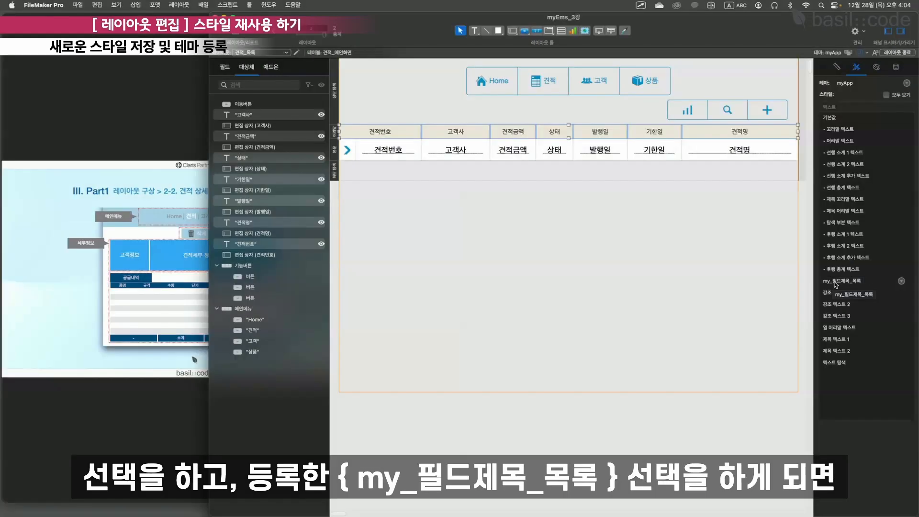
{"action": "left_click", "coordinate": [836, 283]}
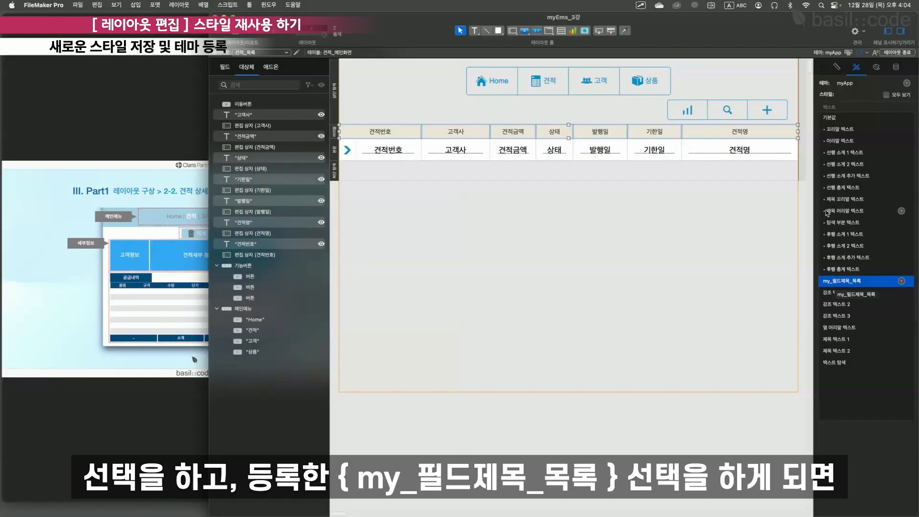
{"action": "left_click", "coordinate": [616, 228]}
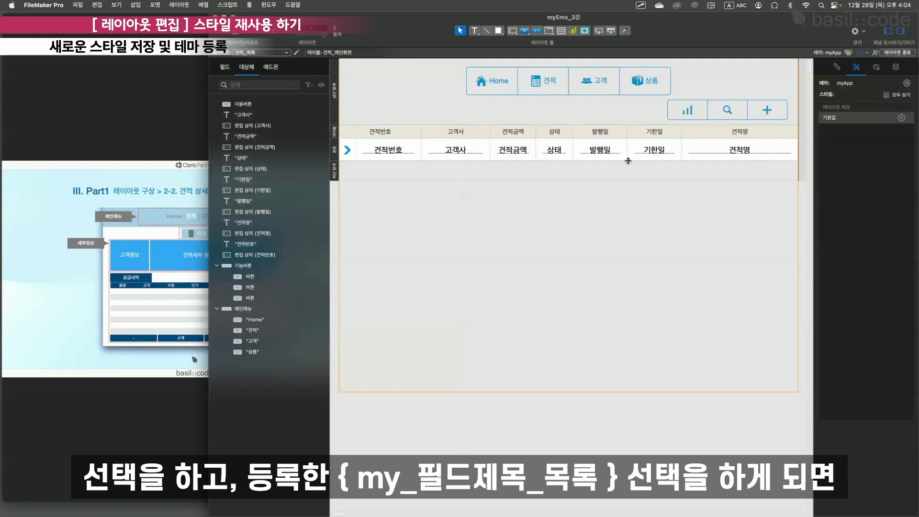
{"action": "left_click", "coordinate": [617, 130]}
{"action": "left_click", "coordinate": [719, 132]}
{"action": "left_click", "coordinate": [391, 136]}
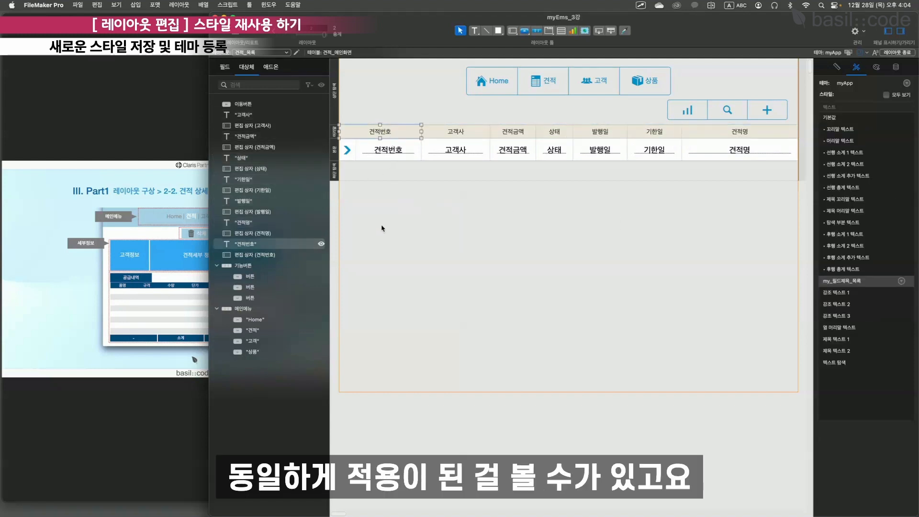
Save the 견적번호 edit box's modified 기본값 style as a new style named my_필드_목록
{"action": "left_click", "coordinate": [376, 152]}
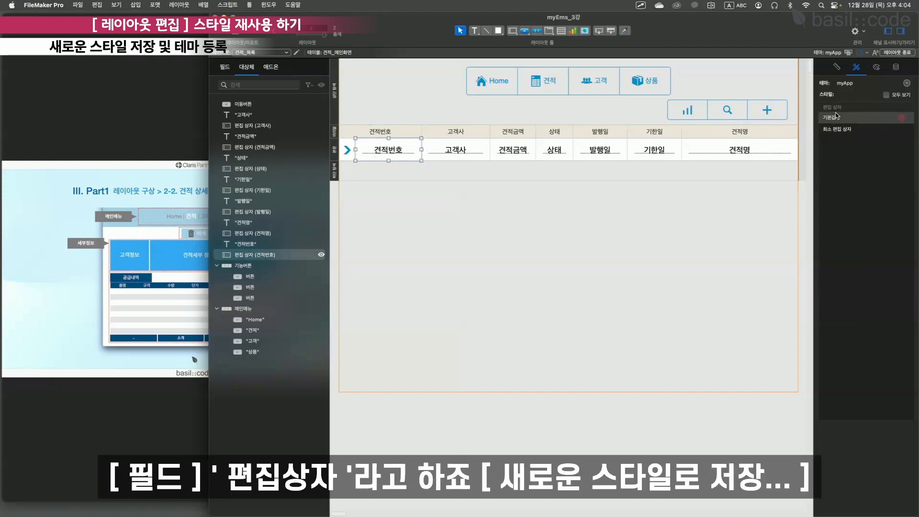
{"action": "left_click", "coordinate": [902, 118]}
{"action": "left_click", "coordinate": [897, 143]}
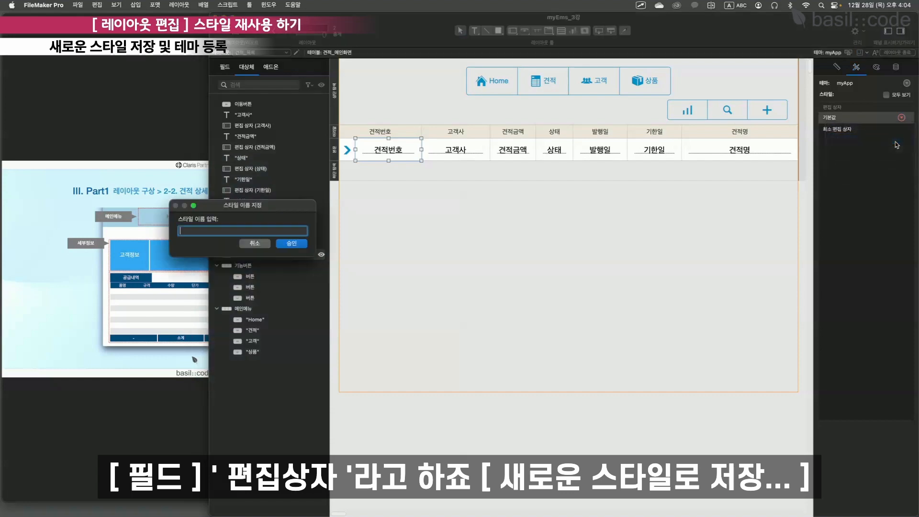
{"action": "type", "text": "my_필드_목록"}
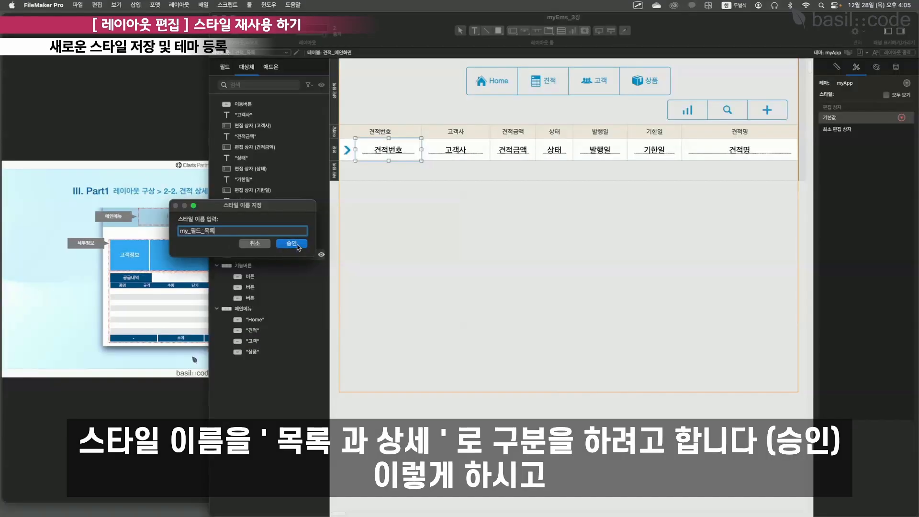
{"action": "left_click", "coordinate": [291, 244]}
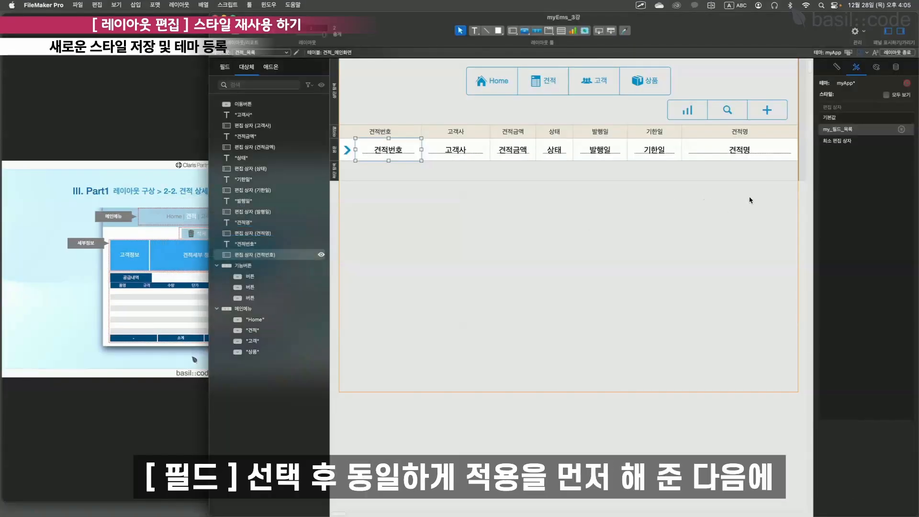
Apply the my_필드_목록 style to the edit boxes from 고객사 to 견적명 and save the changes to the myApp theme
{"action": "left_click_drag", "start_coordinate": [750, 197], "coordinate": [440, 144]}
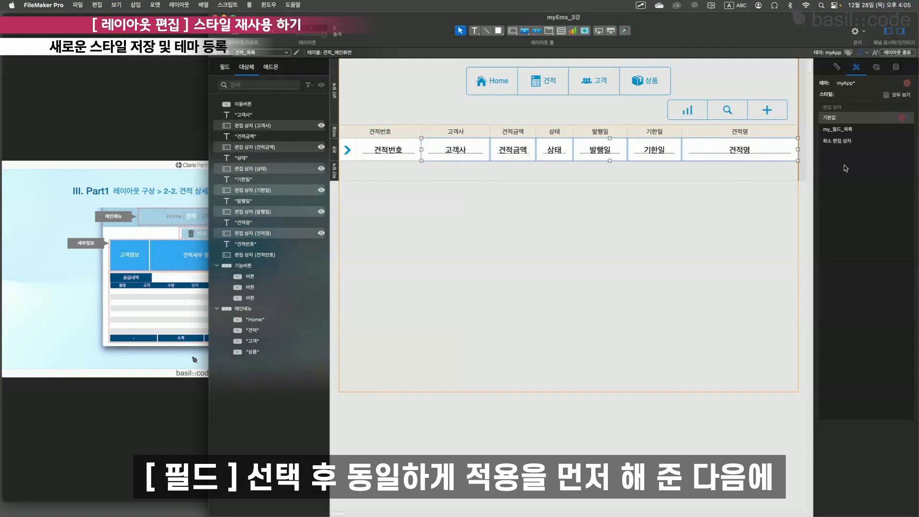
{"action": "left_click", "coordinate": [838, 129]}
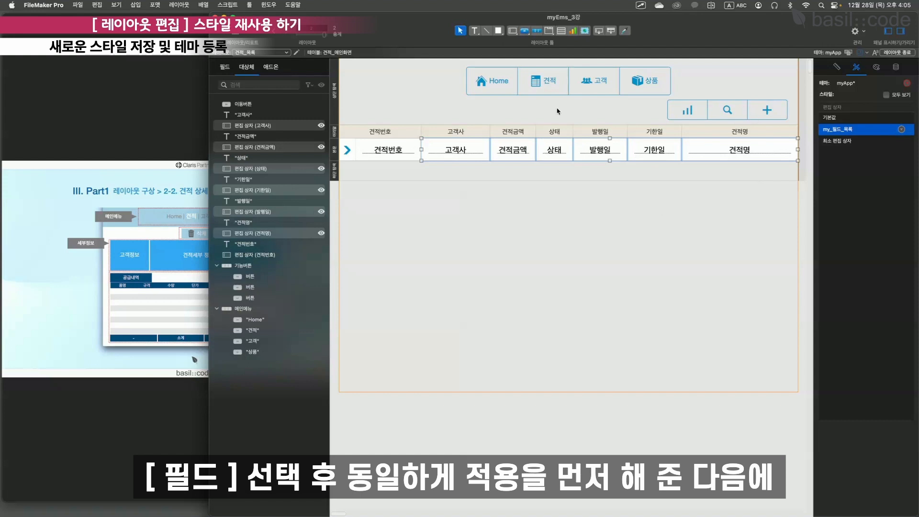
{"action": "left_click", "coordinate": [907, 82]}
{"action": "left_click", "coordinate": [879, 94]}
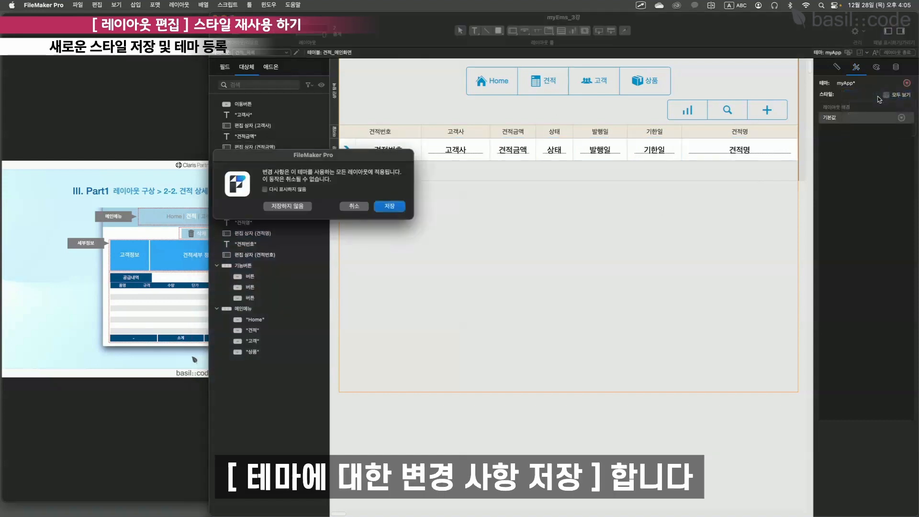
{"action": "left_click", "coordinate": [390, 206]}
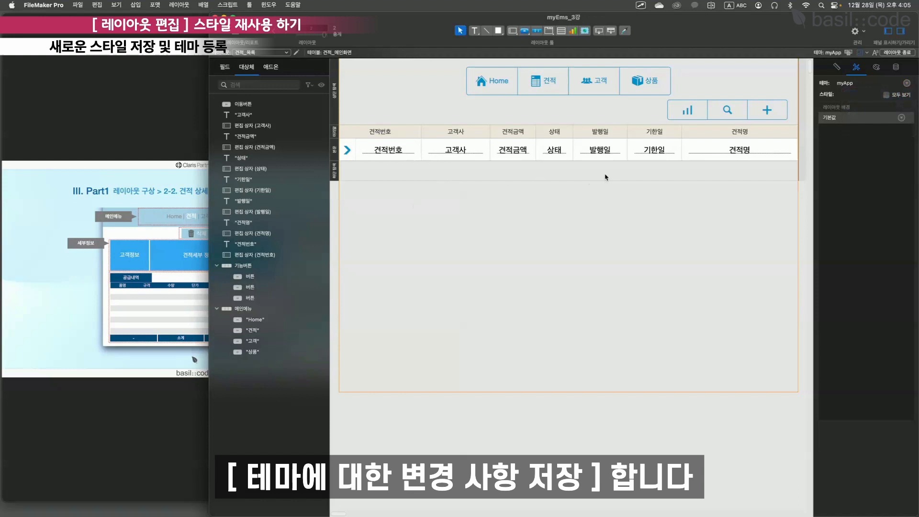
Go through the layout's objects from 이동버튼 down to the 기능버튼 button bar and check each one's assigned style
{"action": "left_click", "coordinate": [289, 104]}
{"action": "key", "text": "Down"}
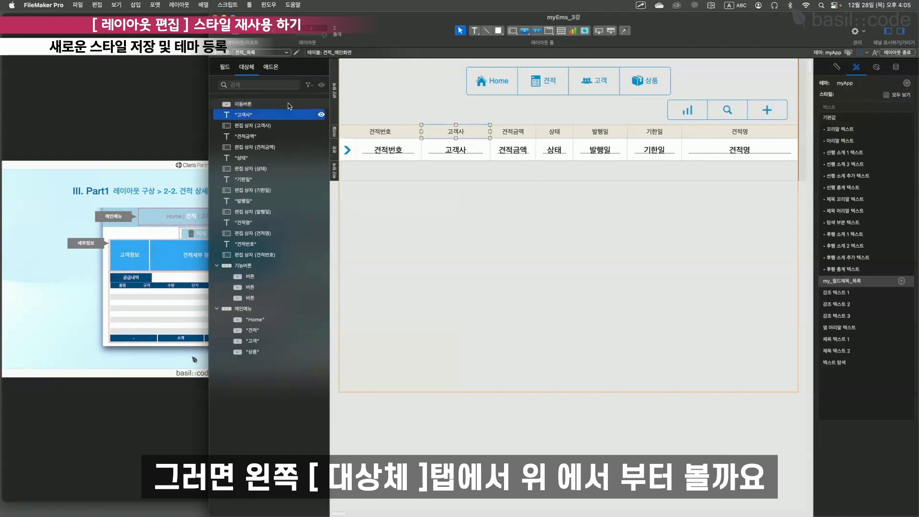
{"action": "key", "text": "Down"}
{"action": "key", "text": "Down"}
{"action": "key", "text": "Down"}
{"action": "key", "text": "Down"}
{"action": "key", "text": "Down"}
{"action": "key", "text": "Down"}
{"action": "key", "text": "Down"}
{"action": "key", "text": "Down"}
{"action": "key", "text": "Down"}
{"action": "key", "text": "Down"}
{"action": "key", "text": "Down"}
{"action": "key", "text": "Down"}
{"action": "key", "text": "Down"}
{"action": "key", "text": "Down"}
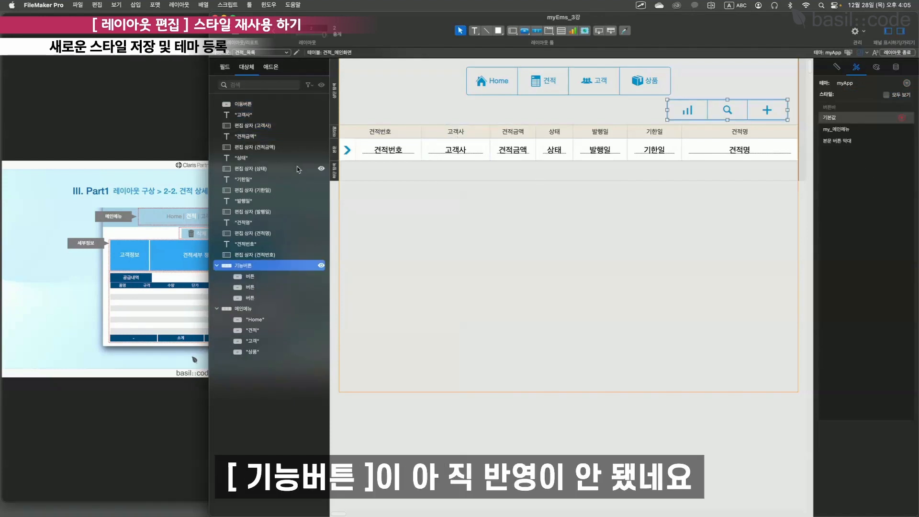
Save the 기능버튼 button bar's modified 기본값 style as a new style named my_기능버튼
{"action": "left_click", "coordinate": [904, 118]}
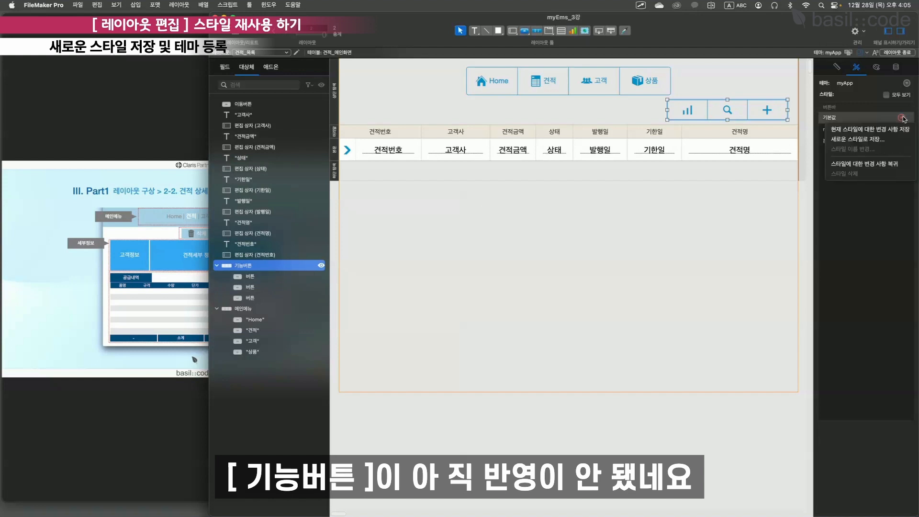
{"action": "left_click", "coordinate": [886, 140]}
{"action": "type", "text": "my"}
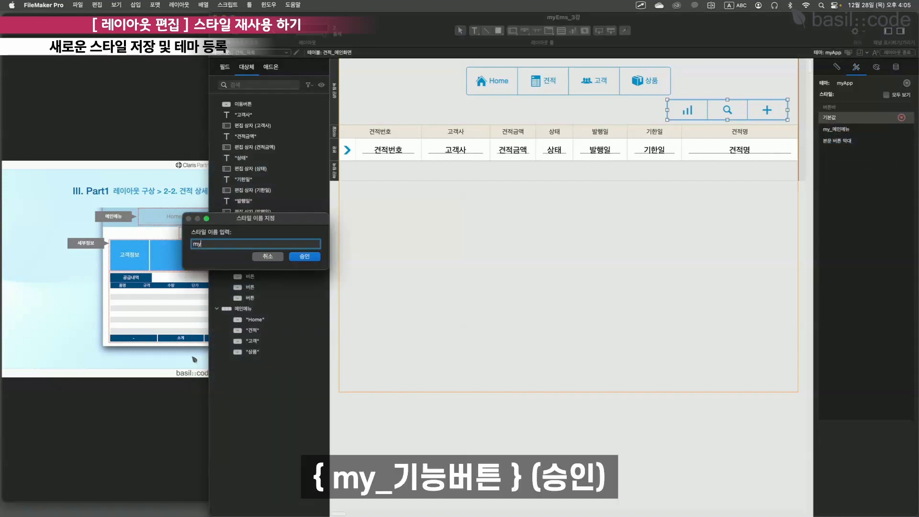
{"action": "type", "text": "_"}
{"action": "key", "text": "ctrl+space"}
{"action": "type", "text": "기능버"}
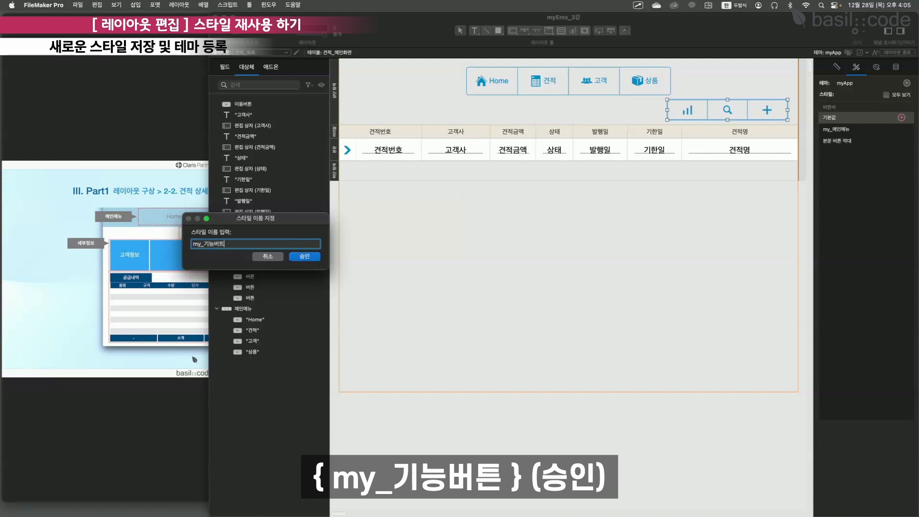
{"action": "left_click", "coordinate": [305, 257]}
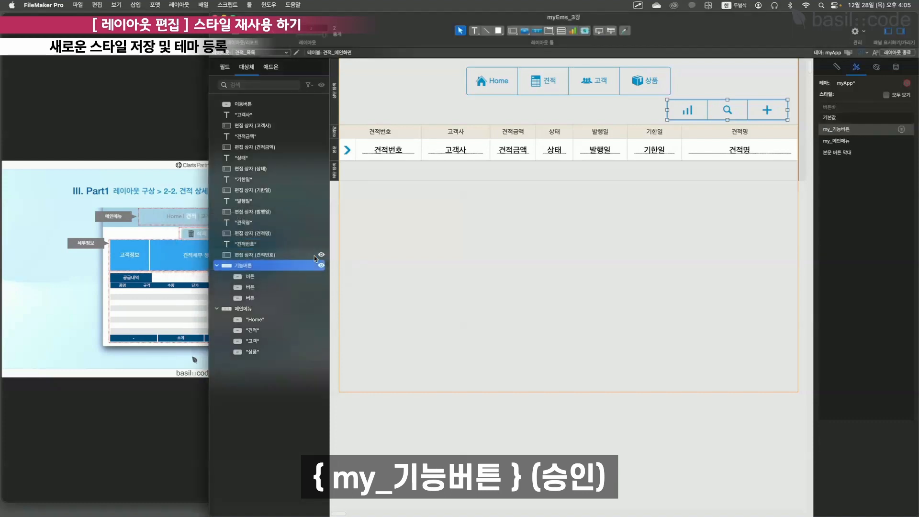
Save the new button bar style into the myApp theme for all layouts that use it
{"action": "left_click", "coordinate": [907, 83]}
{"action": "left_click", "coordinate": [896, 98]}
{"action": "left_click", "coordinate": [390, 206]}
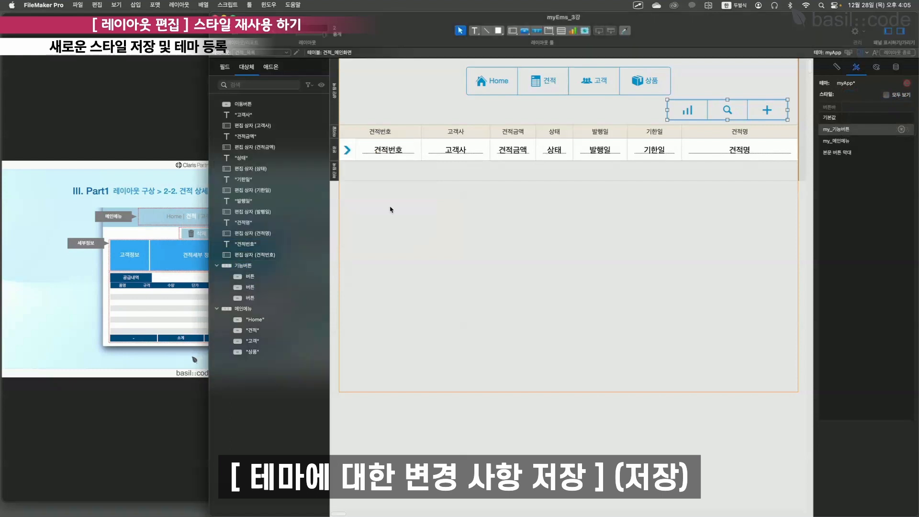
{"action": "key", "text": "super+a"}
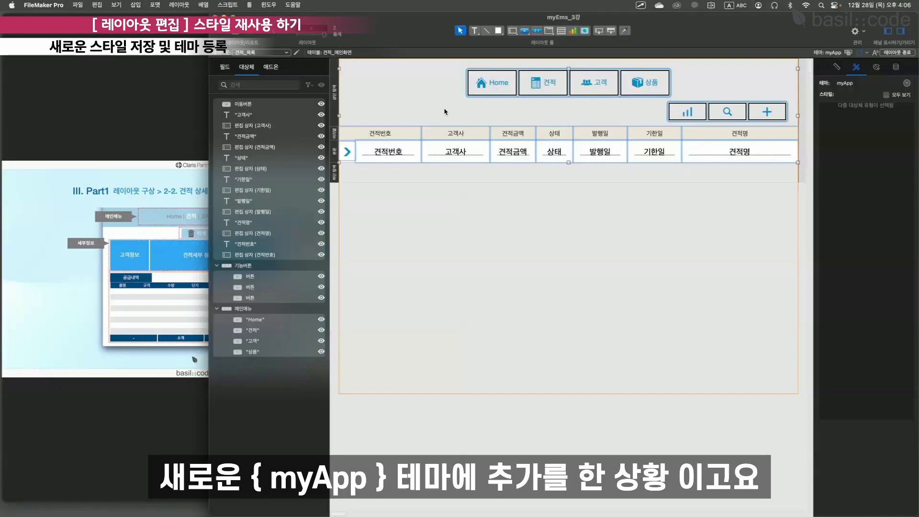
{"action": "left_click", "coordinate": [431, 110]}
Save the 상단 탐색 part's modified 기본값 style as a new style named my_상단탐색
{"action": "left_click", "coordinate": [334, 86]}
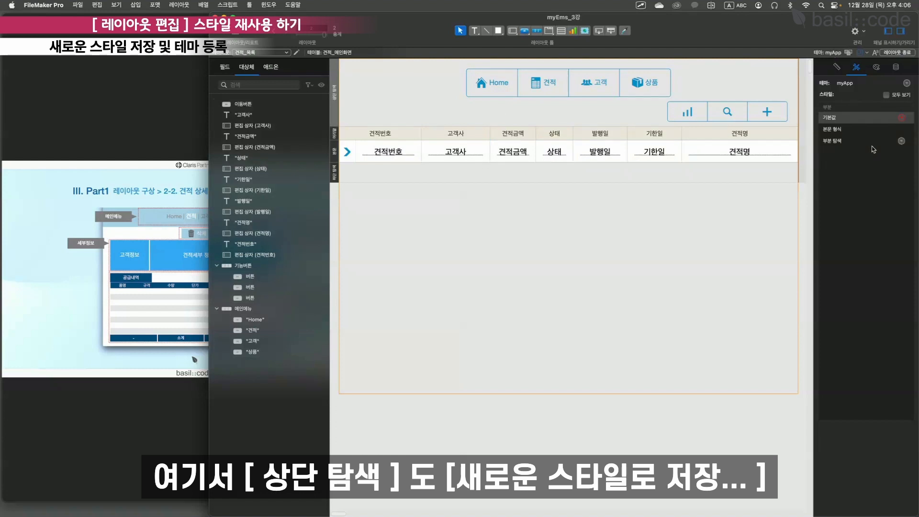
{"action": "left_click", "coordinate": [902, 117]}
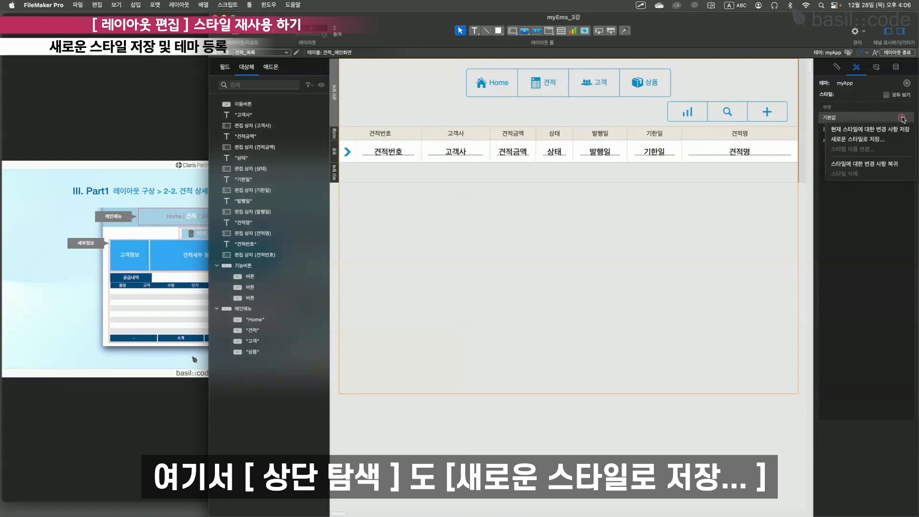
{"action": "left_click", "coordinate": [893, 144]}
{"action": "type", "text": "m"}
{"action": "key", "text": "BackSpace"}
{"action": "key", "text": "BackSpace"}
{"action": "type", "text": "상단탐색"}
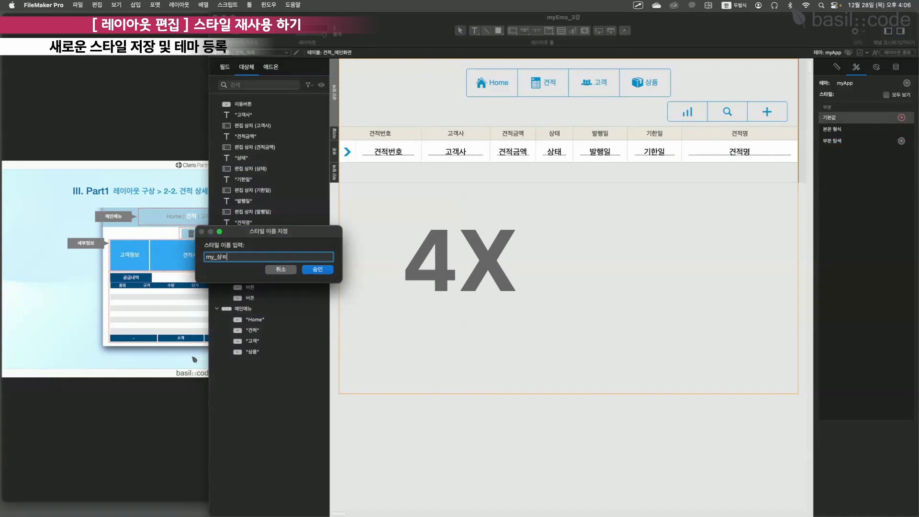
{"action": "key", "text": "Return"}
Save the 머리말 part's modified 기본값 style as a new style named my_머리말
{"action": "left_click", "coordinate": [334, 133]}
{"action": "left_click", "coordinate": [902, 117]}
{"action": "left_click", "coordinate": [887, 141]}
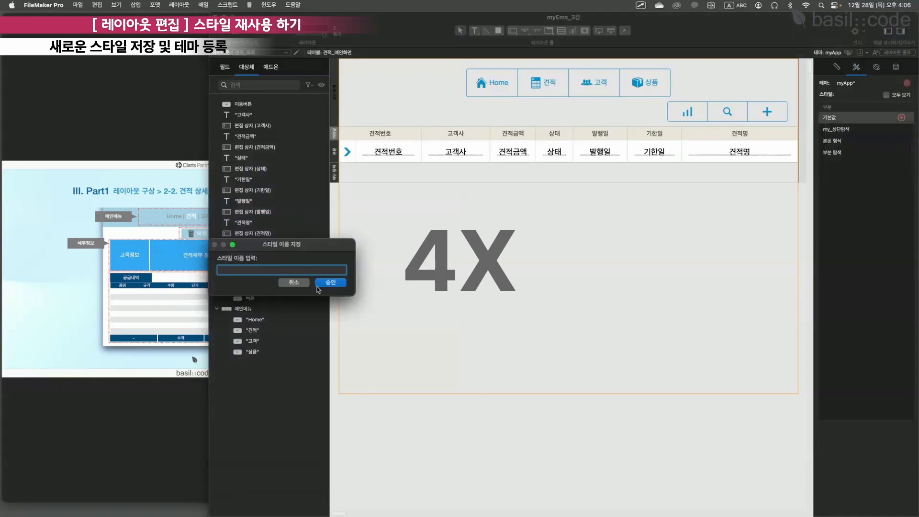
{"action": "type", "text": "my_머리말"}
{"action": "left_click", "coordinate": [318, 285]}
Save the 본문 part's modified 기본값 style as a new style named my_본문
{"action": "left_click", "coordinate": [334, 151]}
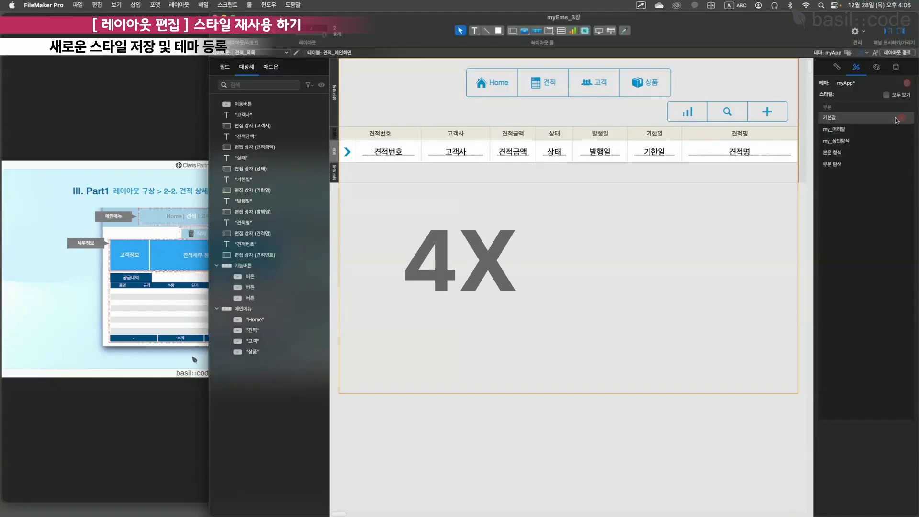
{"action": "left_click", "coordinate": [902, 118]}
{"action": "left_click", "coordinate": [887, 141]}
{"action": "type", "text": "my_본문"}
{"action": "key", "text": "Return"}
Save the 하단 탐색 part's modified 기본값 style as a new style named my_하단탐색
{"action": "left_click", "coordinate": [902, 118]}
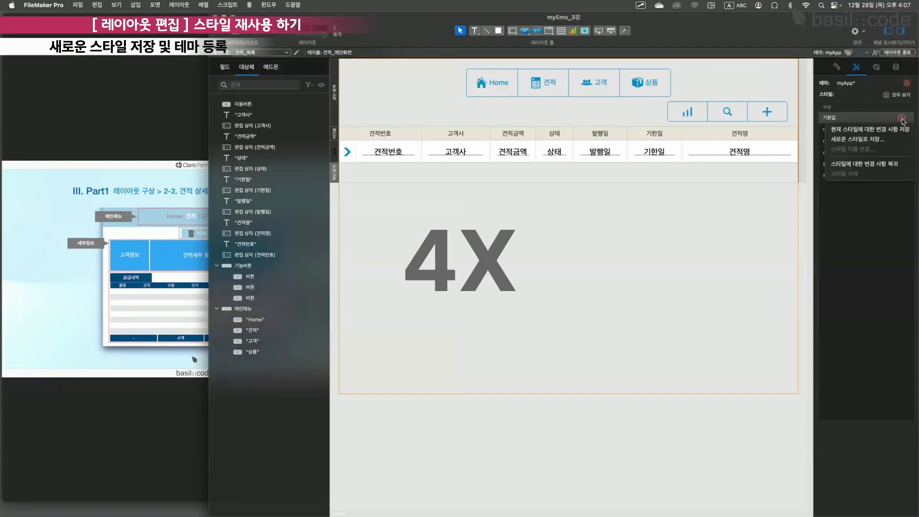
{"action": "left_click", "coordinate": [888, 141]}
{"action": "type", "text": "my_하단탐색"}
{"action": "key", "text": "Return"}
{"action": "left_click", "coordinate": [522, 225]}
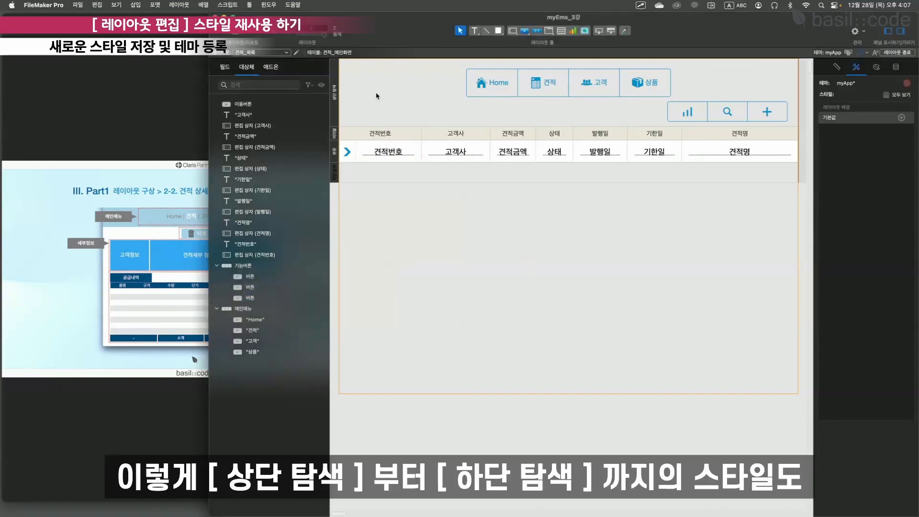
Check which styles are assigned to the 하단 탐색 and 상단 탐색 parts
{"action": "left_click", "coordinate": [376, 96]}
{"action": "left_click", "coordinate": [337, 177]}
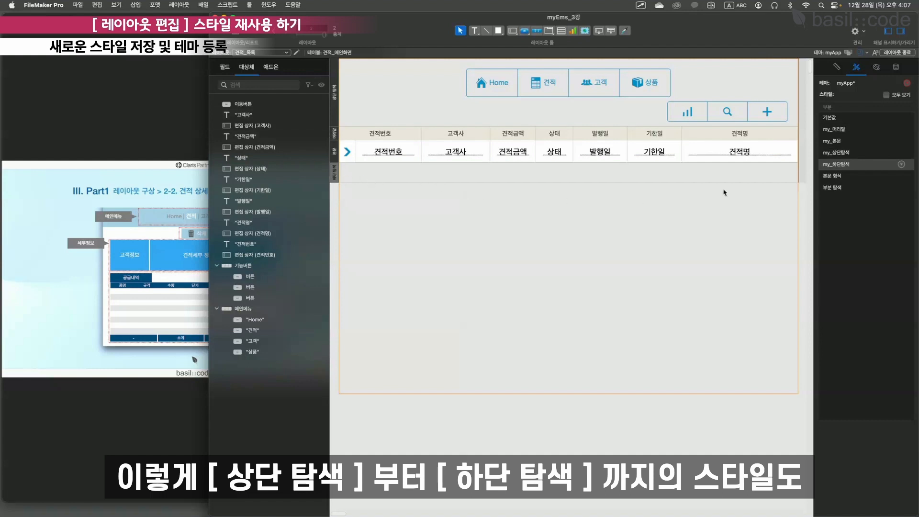
{"action": "left_click", "coordinate": [744, 75]}
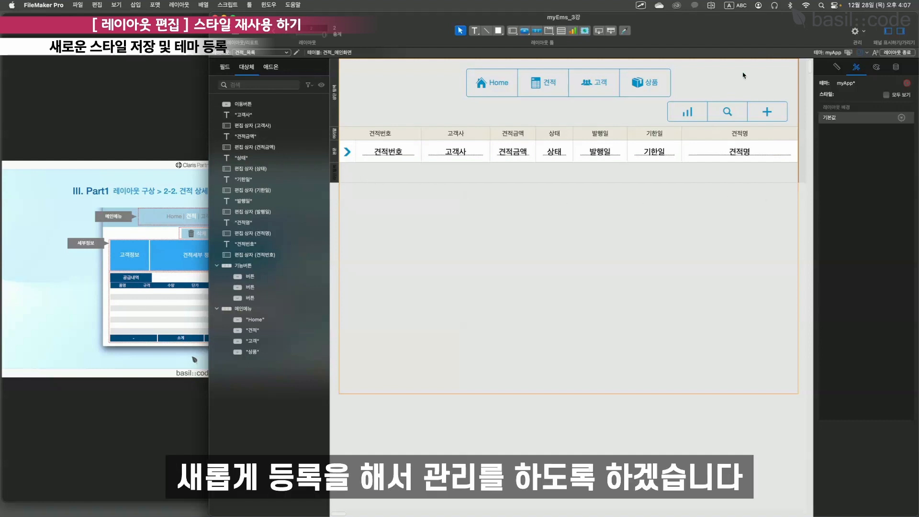
{"action": "left_click", "coordinate": [338, 91]}
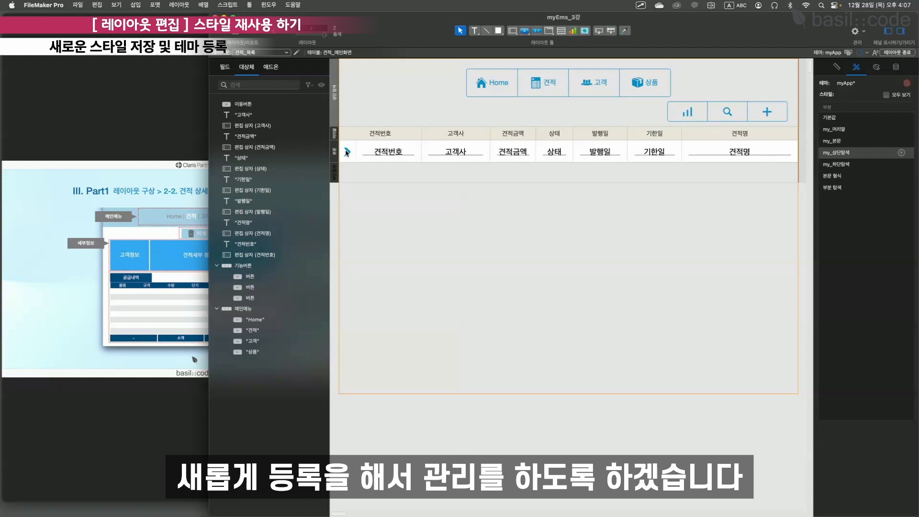
{"action": "left_click", "coordinate": [423, 82]}
Save the new part styles into the myApp theme for all layouts that use it
{"action": "left_click", "coordinate": [907, 83]}
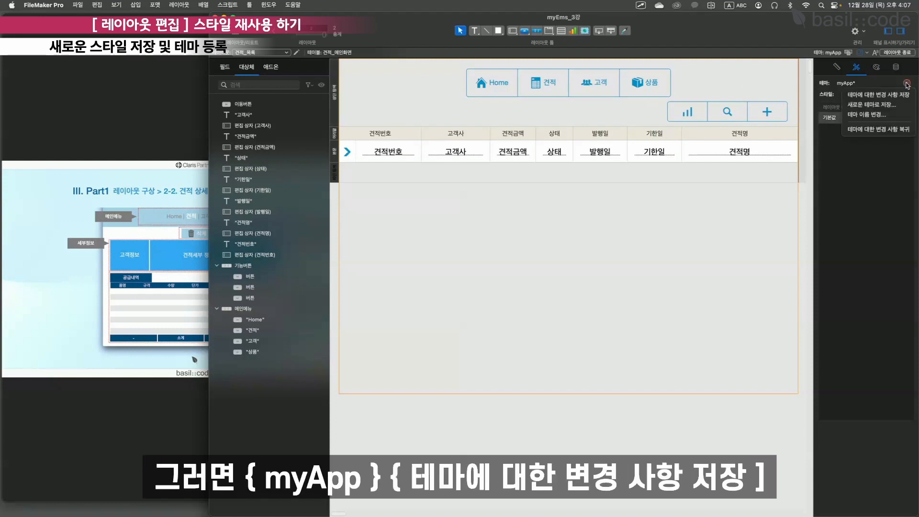
{"action": "left_click", "coordinate": [903, 96]}
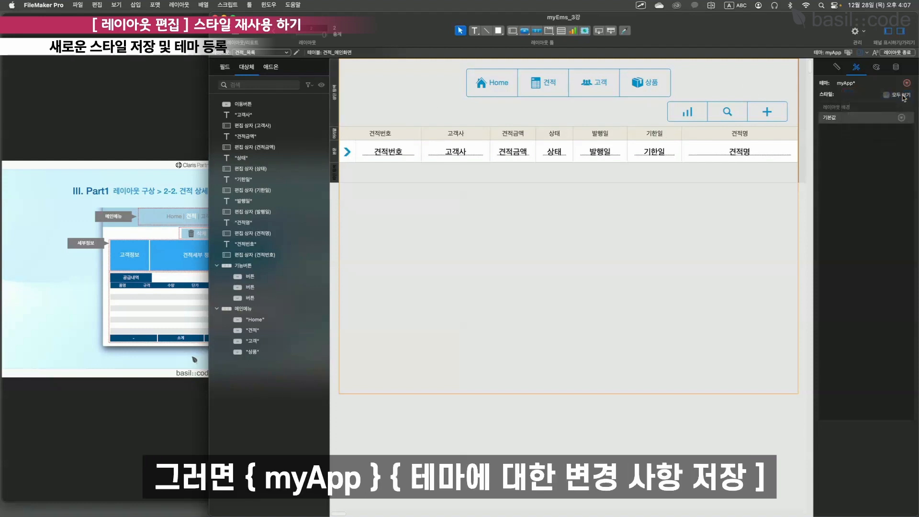
{"action": "left_click", "coordinate": [397, 205]}
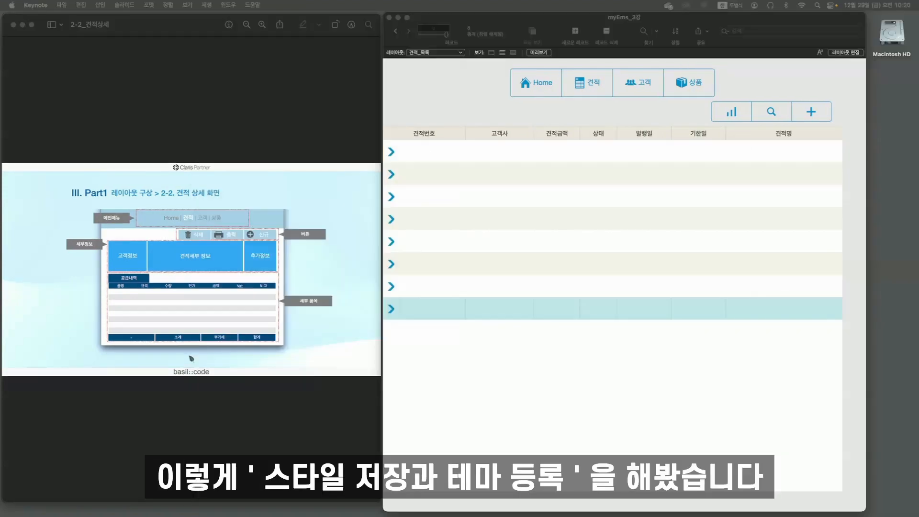